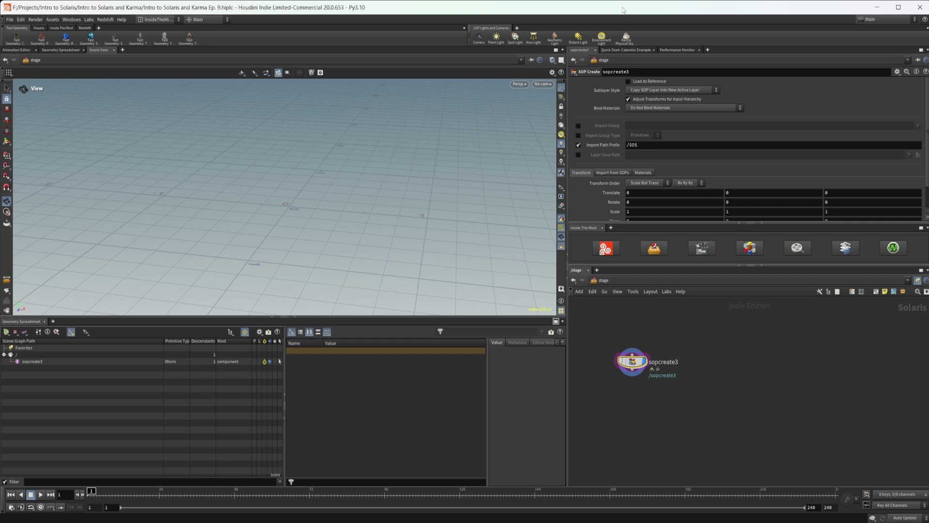
Inside sopcreate3, add a Rubber Toy test geometry node with Add Shader turned off.
{"action": "double_click", "coordinate": [634, 363]}
{"action": "key", "text": "Tab"}
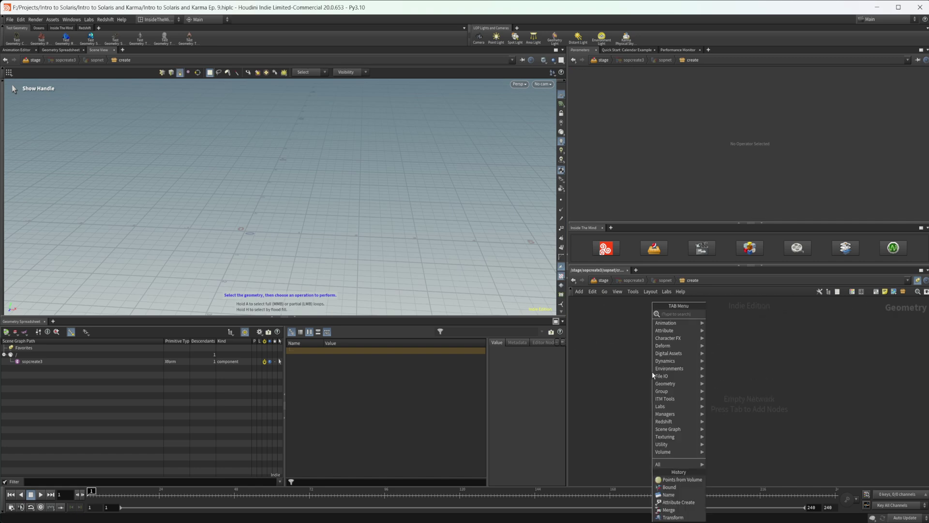
{"action": "type", "text": "test"}
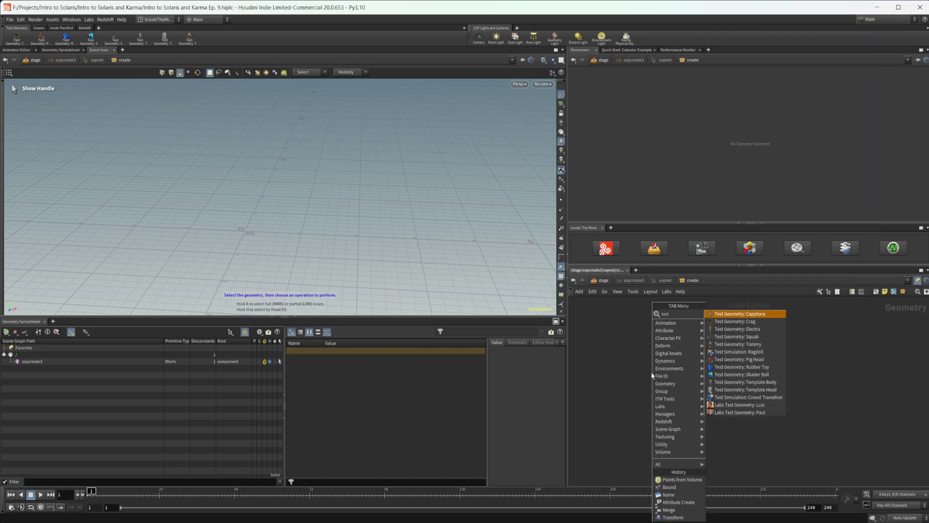
{"action": "left_click", "coordinate": [740, 367]}
{"action": "left_click", "coordinate": [684, 348]}
{"action": "left_click", "coordinate": [644, 119]}
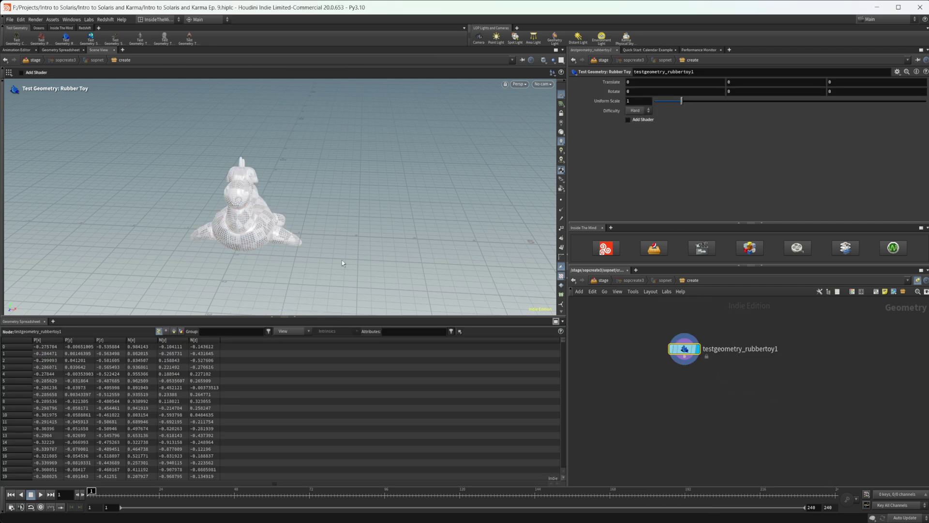
Tumble the viewport around the rubber toy, then pan the network to make room for the next node.
{"action": "key", "text": "Escape"}
{"action": "scroll", "coordinate": [279, 251], "scroll_direction": "up", "scroll_amount": 5}
{"action": "scroll", "coordinate": [279, 251], "scroll_direction": "down", "scroll_amount": 4}
{"action": "left_click_drag", "start_coordinate": [279, 251], "coordinate": [409, 285]}
{"action": "key", "text": "Return"}
{"action": "middle_click_drag", "start_coordinate": [660, 393], "coordinate": [647, 376]}
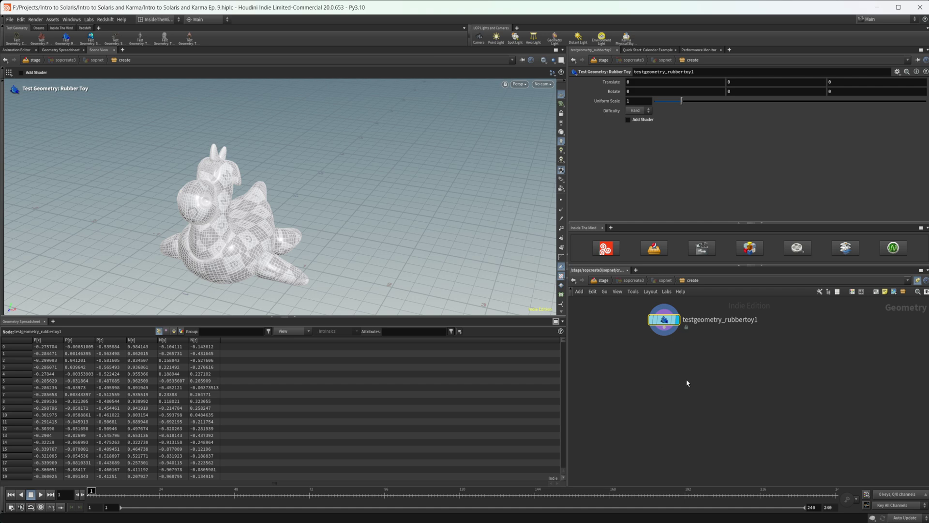
{"action": "key", "text": "Tab"}
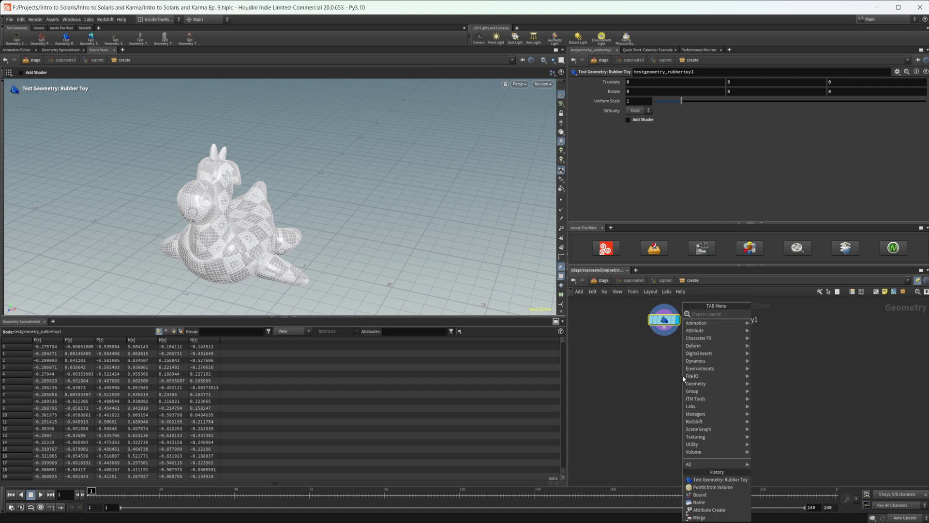
Add a PolyReduce below the rubber toy, wire it in, and set Percent To Keep to 20.
{"action": "type", "text": "polyre"}
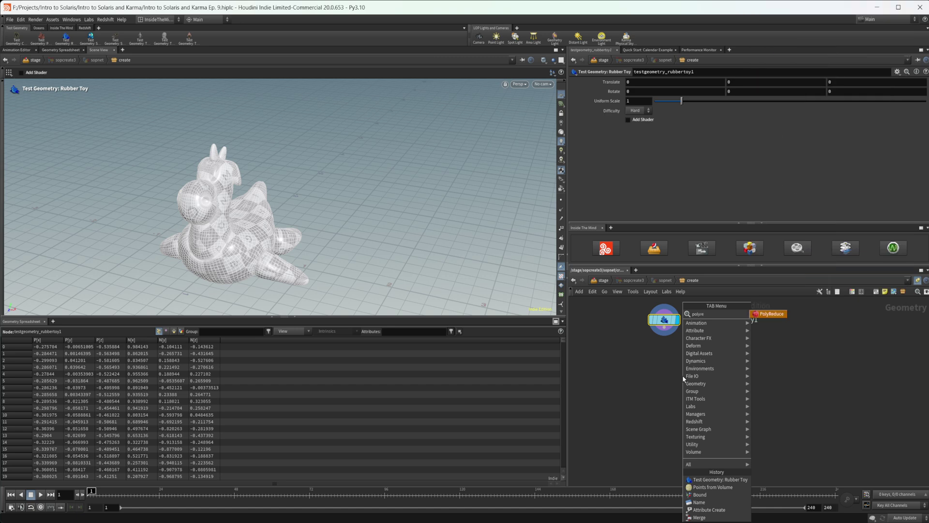
{"action": "key", "text": "Return"}
{"action": "left_click", "coordinate": [701, 370]}
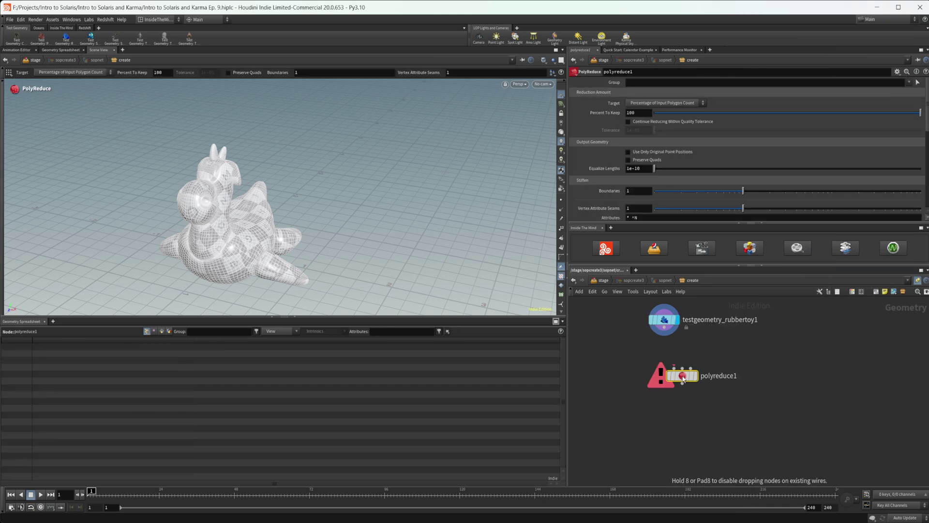
{"action": "left_click_drag", "start_coordinate": [698, 365], "coordinate": [664, 330]}
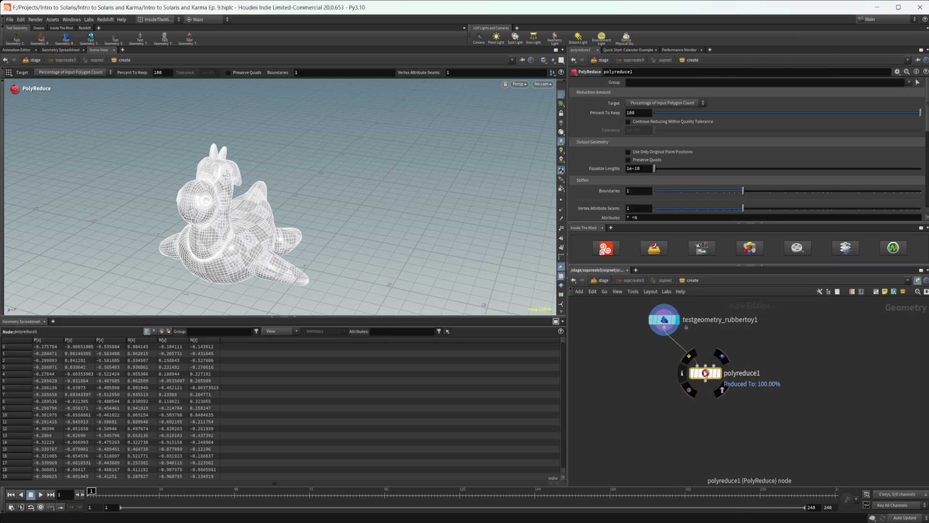
{"action": "double_click", "coordinate": [634, 113]}
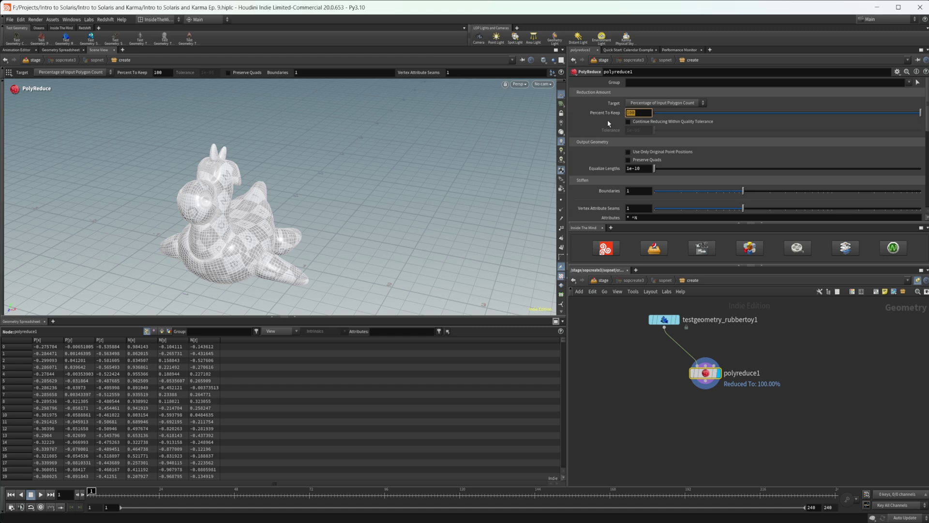
{"action": "type", "text": "20"}
{"action": "key", "text": "Return"}
Tumble the viewport to inspect the reduced rubber toy mesh.
{"action": "key", "text": "Escape"}
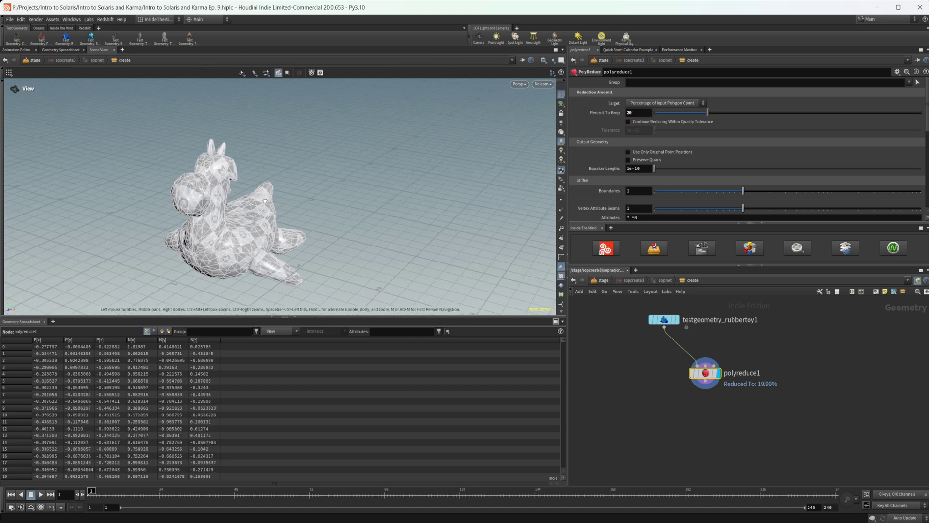
{"action": "left_click_drag", "start_coordinate": [265, 200], "coordinate": [280, 208]}
{"action": "key", "text": "Return"}
{"action": "key", "text": "Escape"}
{"action": "left_click_drag", "start_coordinate": [301, 276], "coordinate": [285, 225]}
{"action": "key", "text": "Return"}
Add transform1 below polyreduce1, connect it, and make it the displayed node.
{"action": "key", "text": "Tab"}
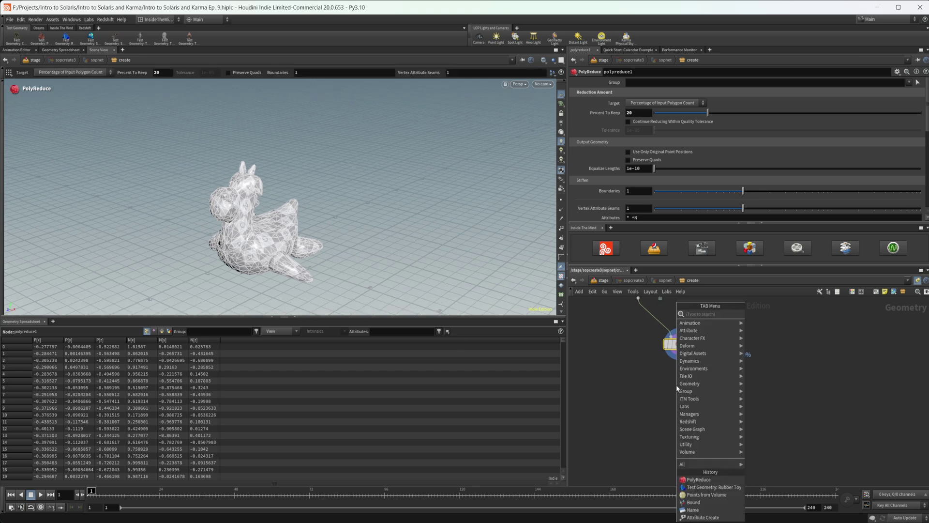
{"action": "type", "text": "tran"}
{"action": "key", "text": "Return"}
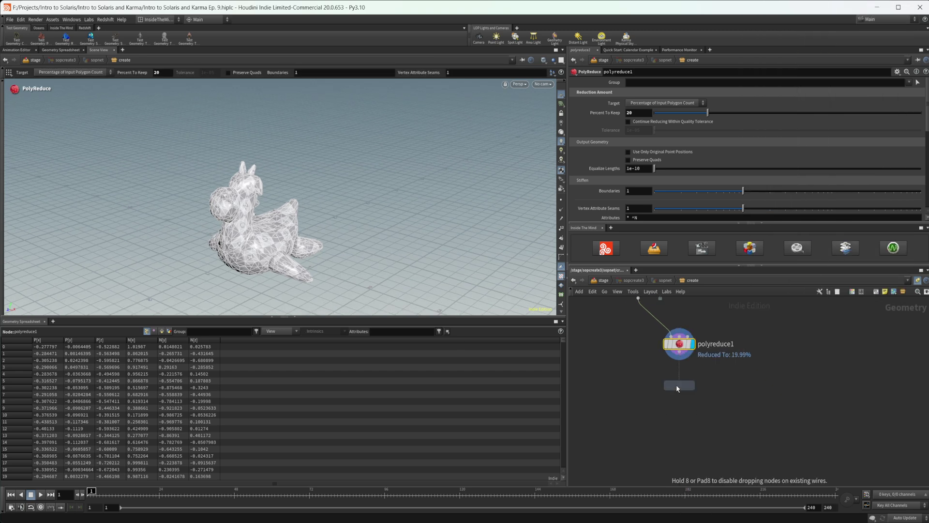
{"action": "left_click", "coordinate": [676, 384]}
{"action": "left_click_drag", "start_coordinate": [680, 358], "coordinate": [679, 380]}
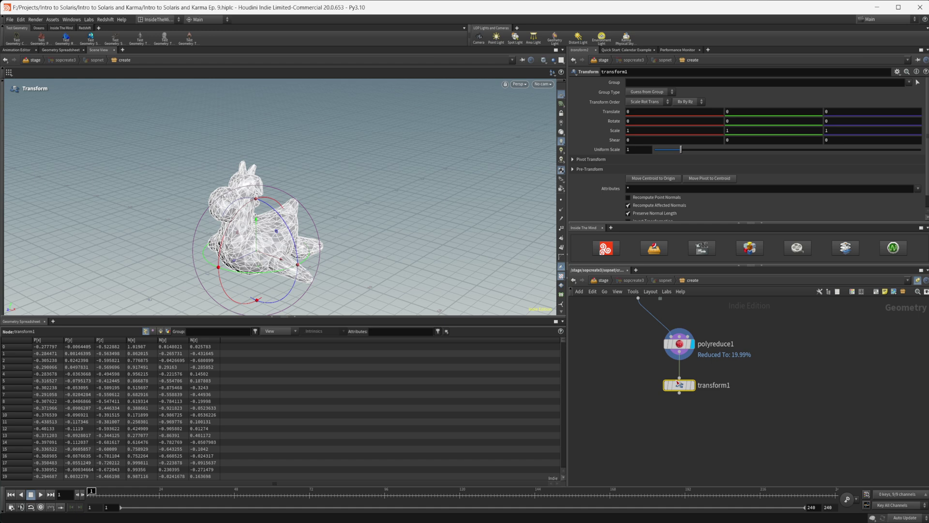
{"action": "left_click", "coordinate": [692, 385]}
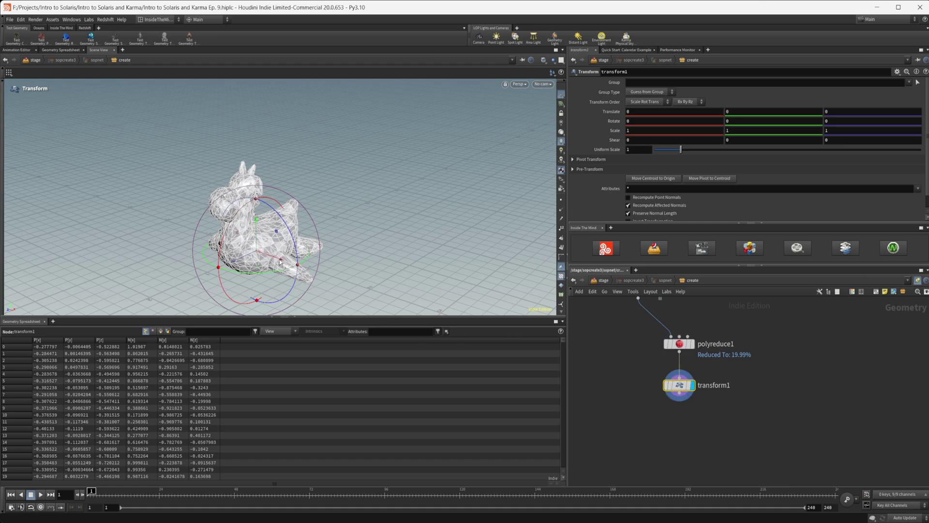
Drag the reduced toy along X to a translate of 2.67533.
{"action": "left_click_drag", "start_coordinate": [316, 278], "coordinate": [402, 271]}
{"action": "key", "text": "Escape"}
{"action": "left_click_drag", "start_coordinate": [176, 270], "coordinate": [309, 256]}
{"action": "key", "text": "Return"}
{"action": "left_click_drag", "start_coordinate": [360, 236], "coordinate": [387, 239]}
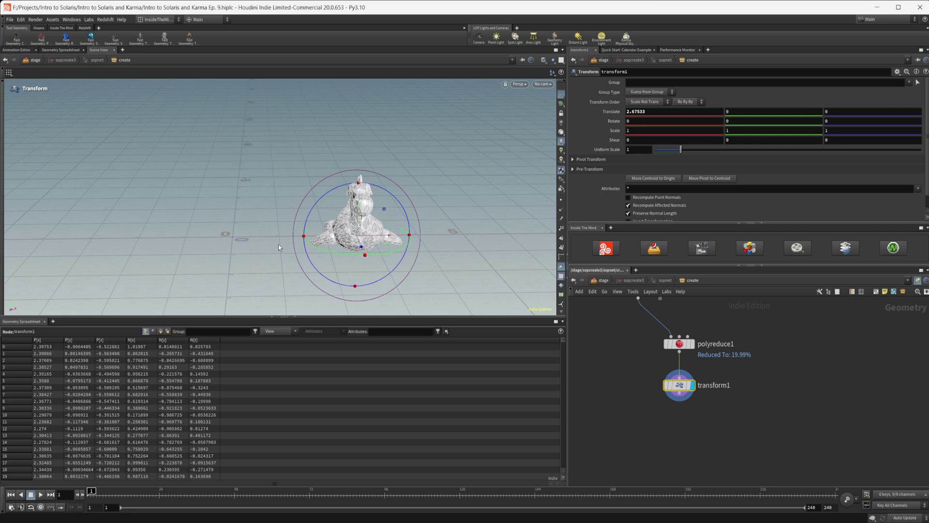
{"action": "mouse_move", "coordinate": [278, 244]}
{"action": "left_mouse_down", "text": "alt"}
{"action": "mouse_move", "coordinate": [278, 271]}
{"action": "mouse_move", "coordinate": [286, 252]}
{"action": "left_mouse_up", "text": "alt"}
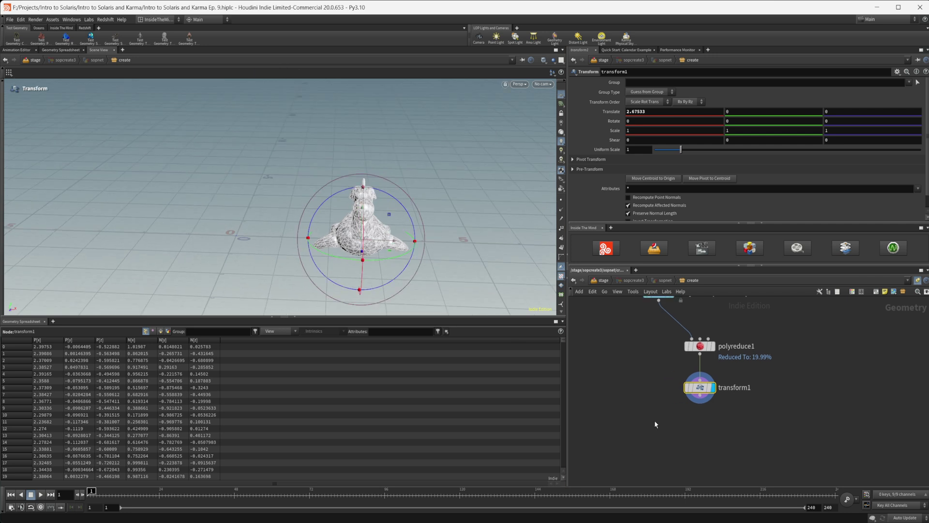
Add name1 on the full-resolution toy with the name /geo/render.
{"action": "key", "text": "Tab"}
{"action": "type", "text": "n"}
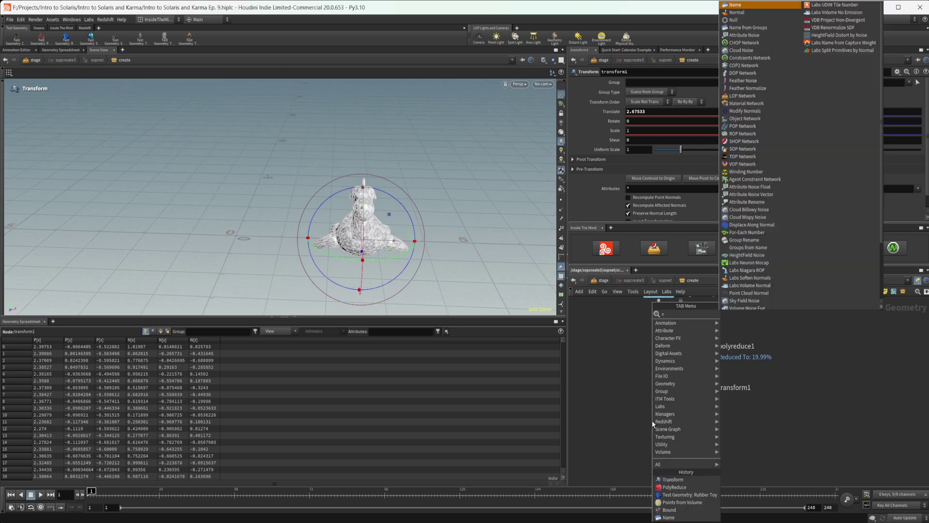
{"action": "type", "text": "ame"}
{"action": "key", "text": "Return"}
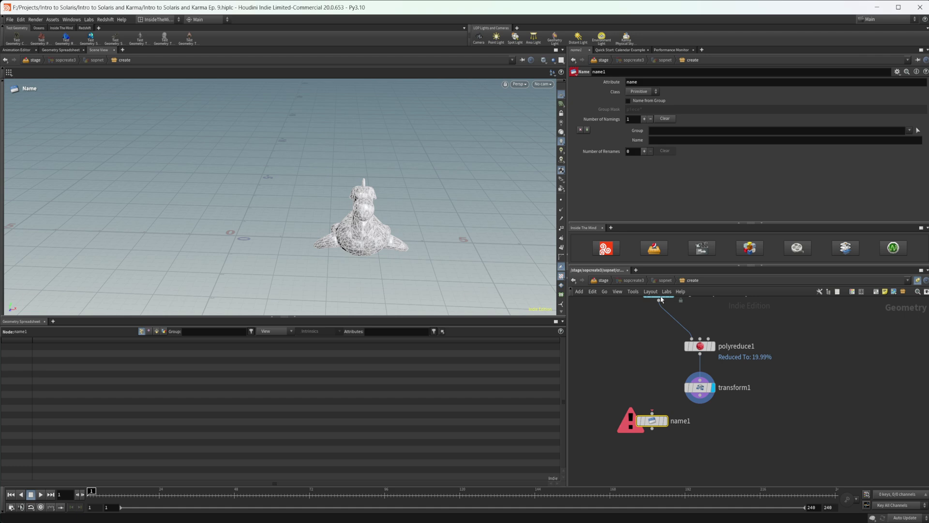
{"action": "left_click_drag", "start_coordinate": [661, 299], "coordinate": [664, 425]}
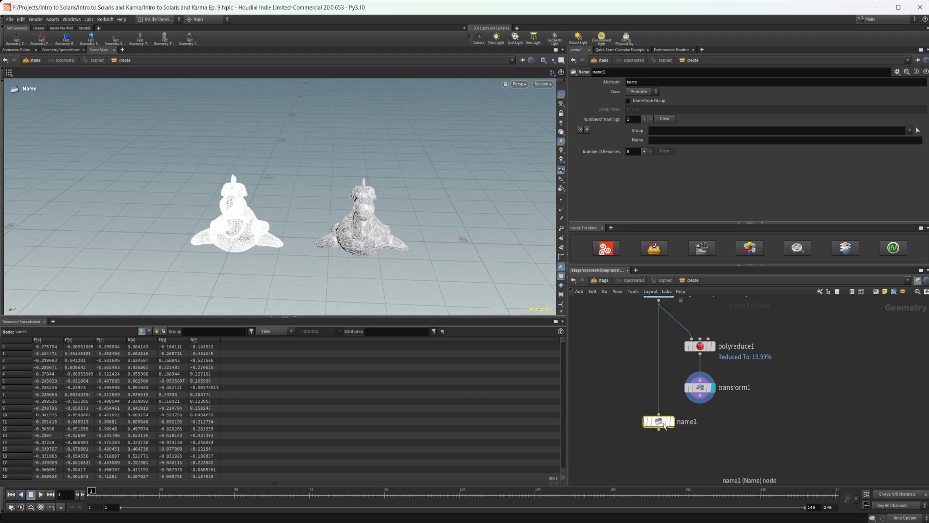
{"action": "left_click", "coordinate": [664, 141]}
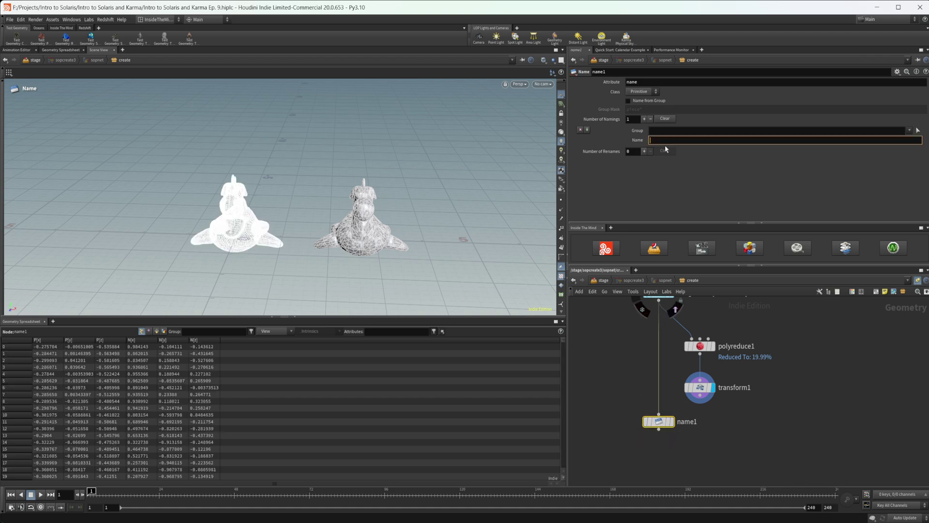
{"action": "type", "text": "/geo/render"}
{"action": "key", "text": "Return"}
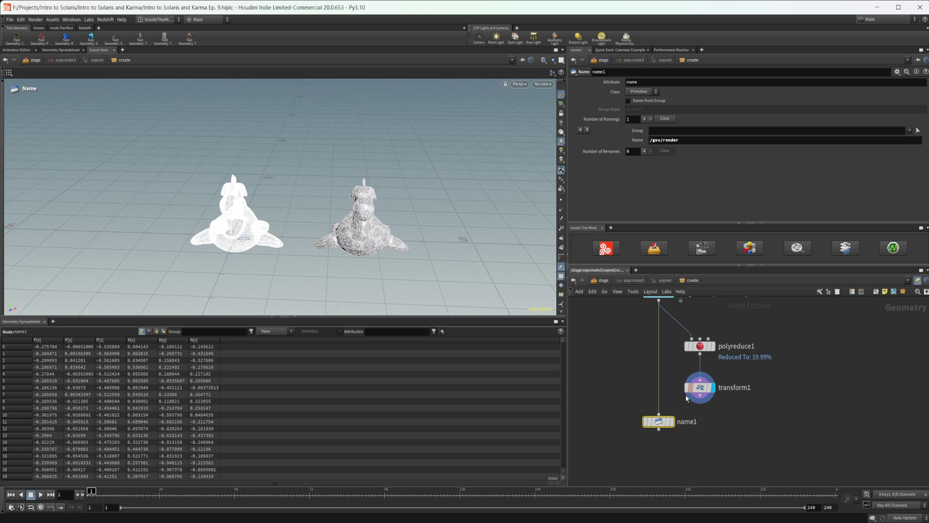
Duplicate it as name2 under transform1 and change its name to /geo/proxy.
{"action": "left_click_drag", "start_coordinate": [659, 420], "coordinate": [700, 421], "text": "alt"}
{"action": "left_click_drag", "start_coordinate": [701, 403], "coordinate": [700, 415]}
{"action": "left_click", "coordinate": [712, 421]}
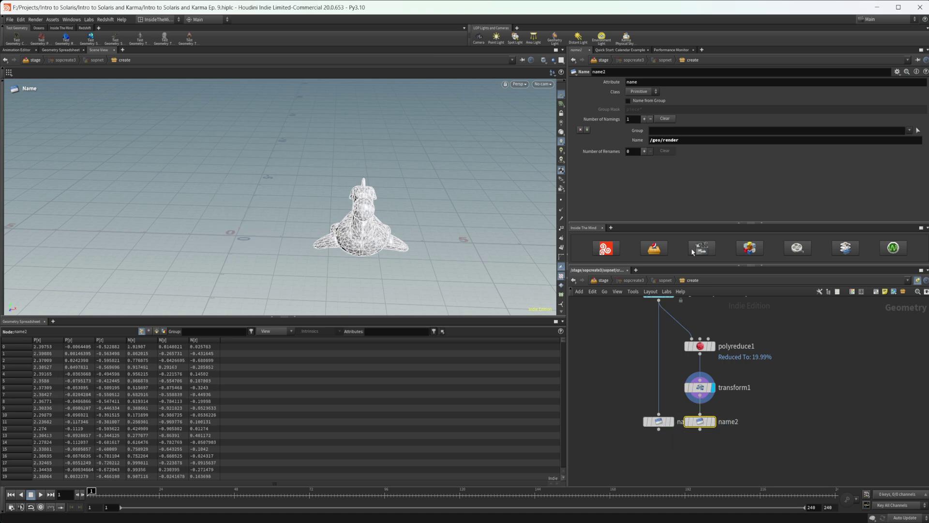
{"action": "left_click", "coordinate": [686, 143]}
{"action": "key", "text": "BackSpace"}
{"action": "key", "text": "BackSpace"}
{"action": "key", "text": "BackSpace"}
{"action": "key", "text": "BackSpace"}
{"action": "key", "text": "BackSpace"}
{"action": "key", "text": "BackSpace"}
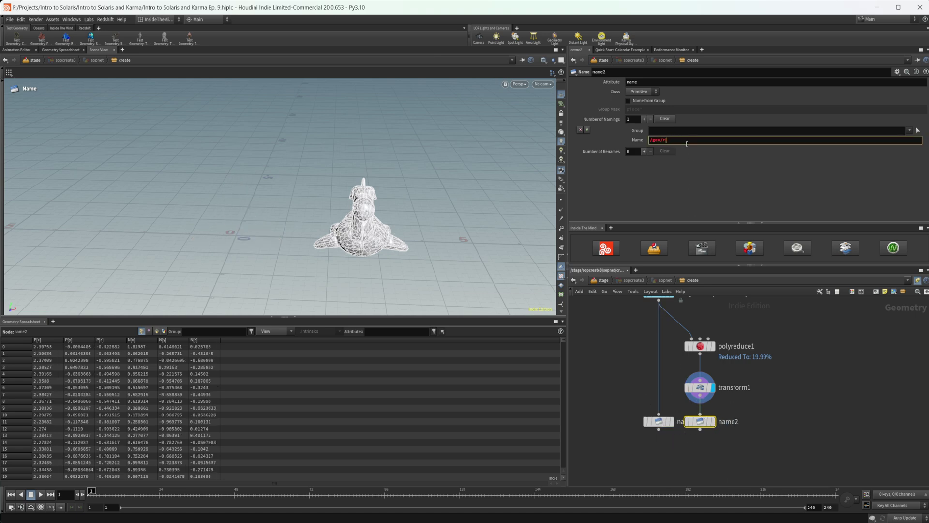
{"action": "type", "text": "proxy"}
{"action": "key", "text": "Return"}
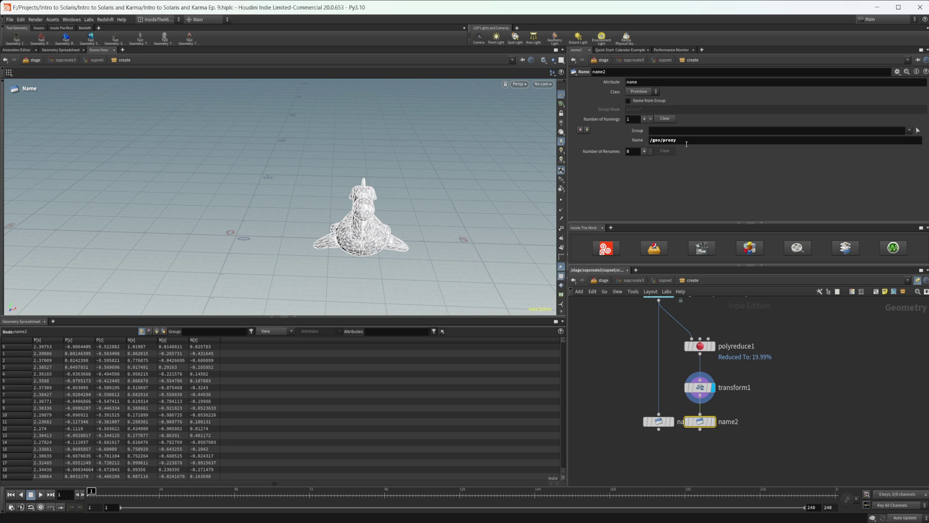
Merge name1 and name2 into merge1 and display the merged result.
{"action": "middle_click_drag", "start_coordinate": [668, 483], "coordinate": [666, 400]}
{"action": "key", "text": "Tab"}
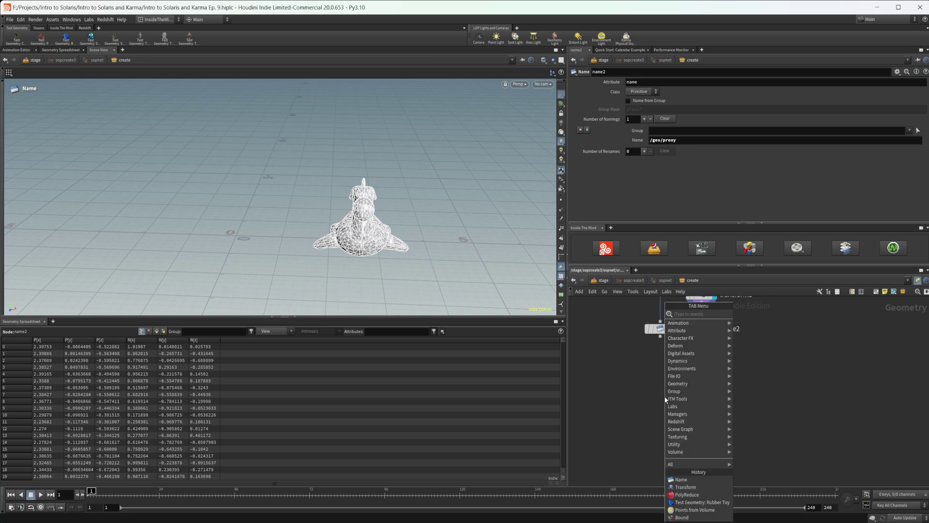
{"action": "type", "text": "merge"}
{"action": "key", "text": "Return"}
{"action": "left_click", "coordinate": [664, 396]}
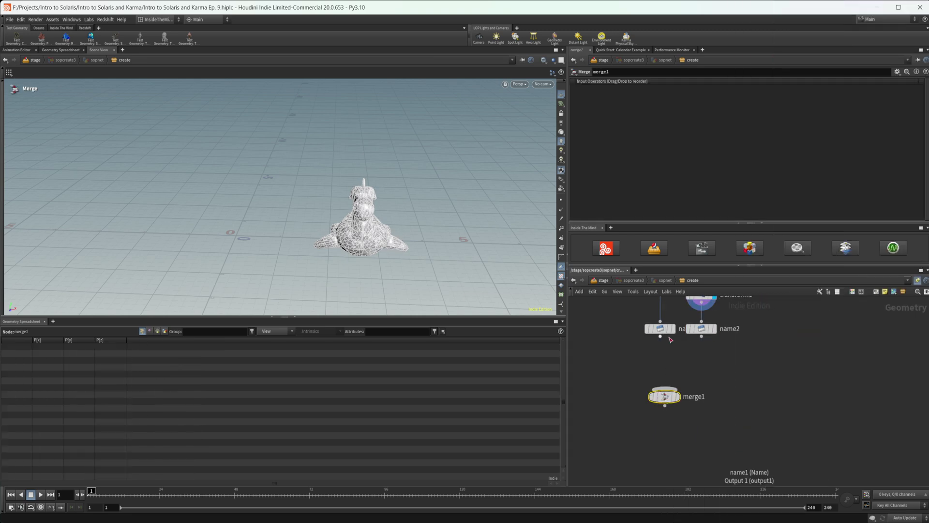
{"action": "left_click_drag", "start_coordinate": [660, 335], "coordinate": [665, 387]}
{"action": "left_click_drag", "start_coordinate": [702, 335], "coordinate": [670, 389]}
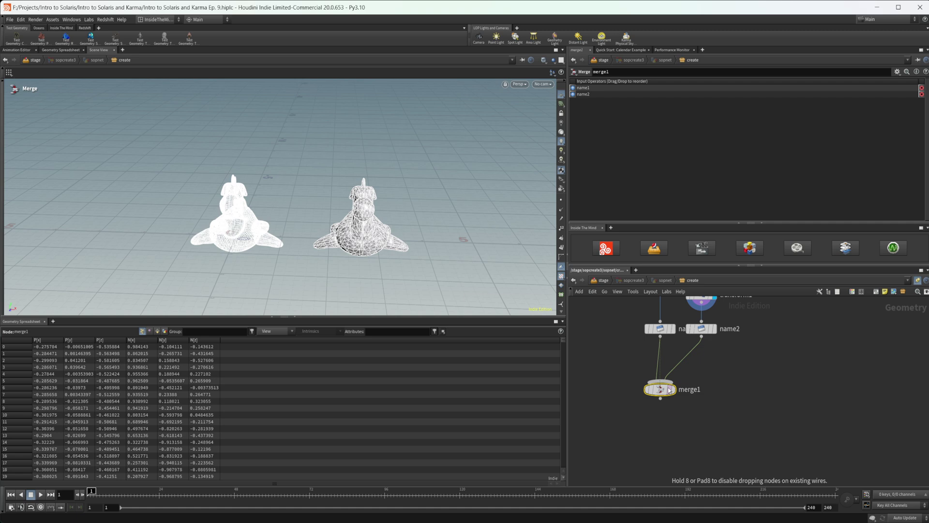
{"action": "left_click", "coordinate": [673, 388]}
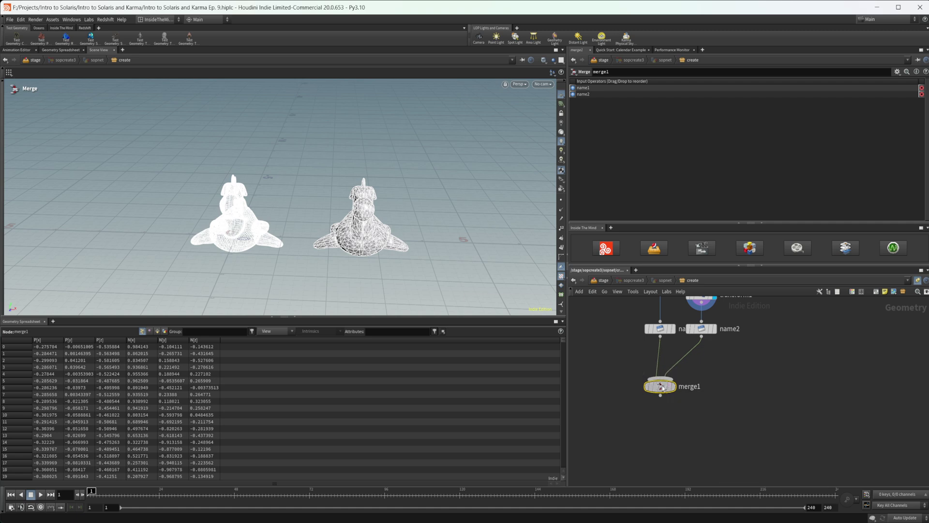
Return to the stage network and orbit the viewport to a lower angle.
{"action": "left_click", "coordinate": [603, 281]}
{"action": "scroll", "coordinate": [338, 266], "scroll_direction": "down", "scroll_amount": 5}
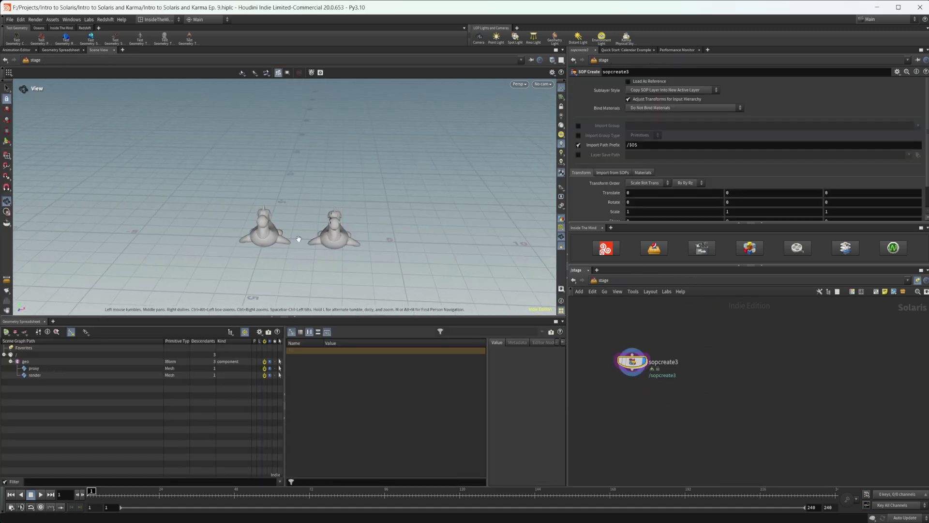
{"action": "scroll", "coordinate": [298, 238], "scroll_direction": "up", "scroll_amount": 4}
{"action": "left_click_drag", "start_coordinate": [368, 233], "coordinate": [311, 257]}
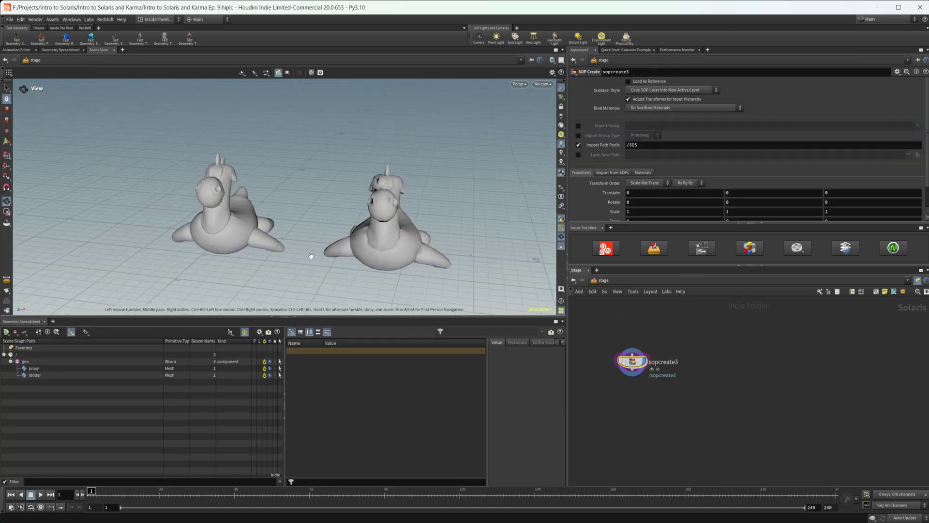
Compare the proxy and render Mesh prims under /geo, both showing purpose default.
{"action": "left_click", "coordinate": [34, 368]}
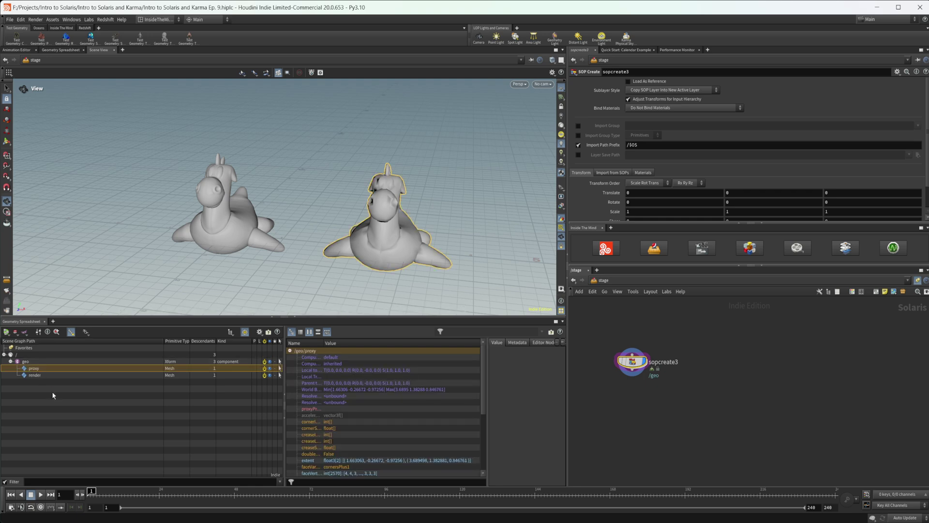
{"action": "left_click", "coordinate": [33, 375]}
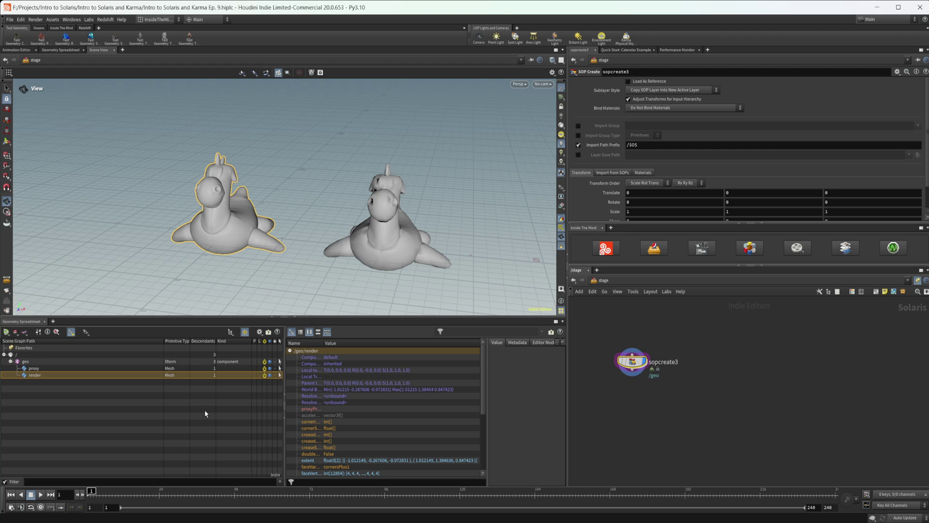
{"action": "scroll", "coordinate": [365, 420], "scroll_direction": "down", "scroll_amount": 5}
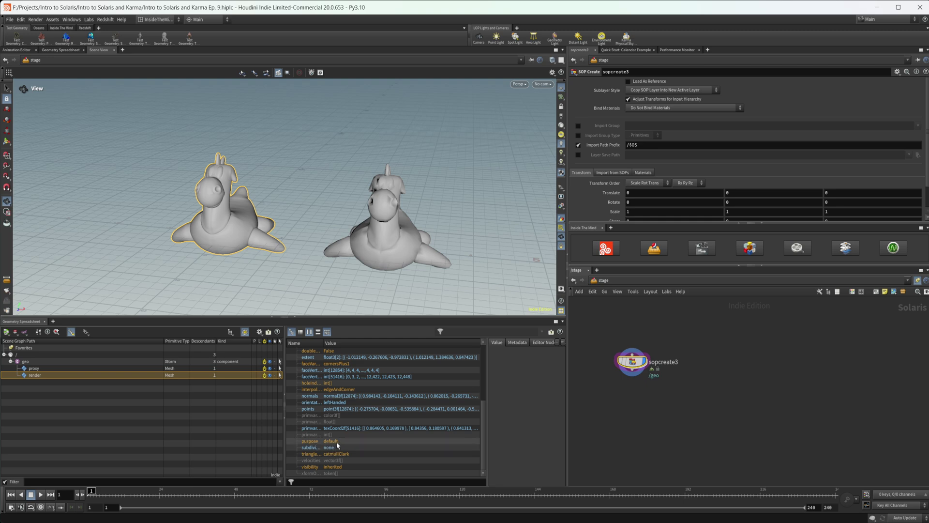
{"action": "left_click", "coordinate": [67, 368]}
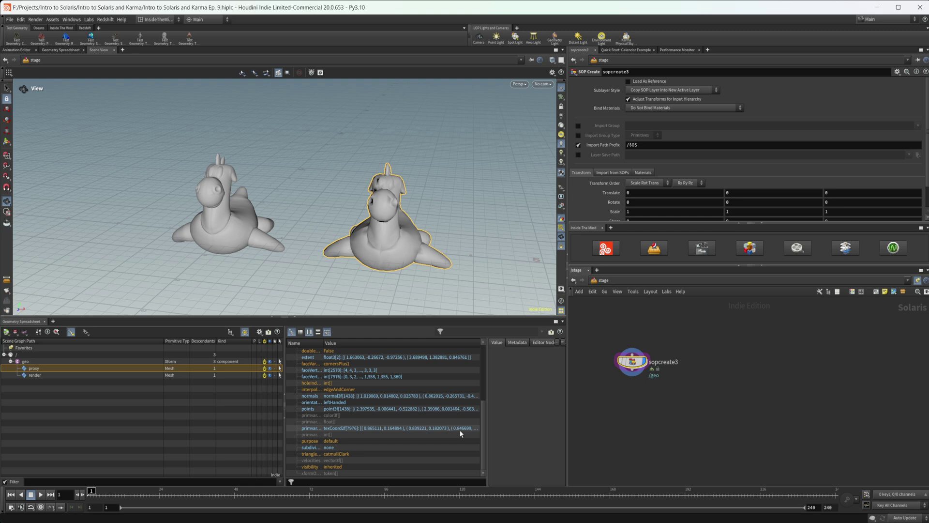
Place the Component Builder set: componentgeometry1, materiallibrary3, componentmaterial1 and componentoutput1.
{"action": "key", "text": "Tab"}
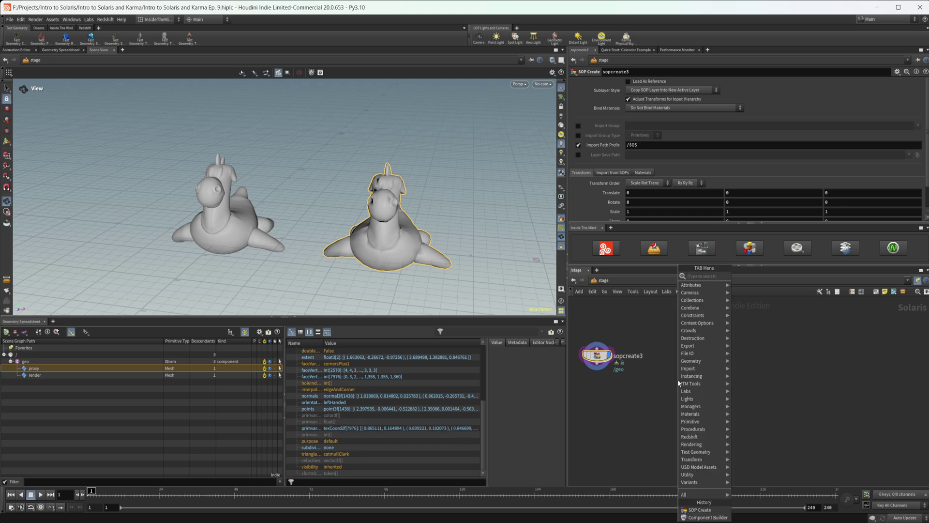
{"action": "left_click", "coordinate": [765, 284]}
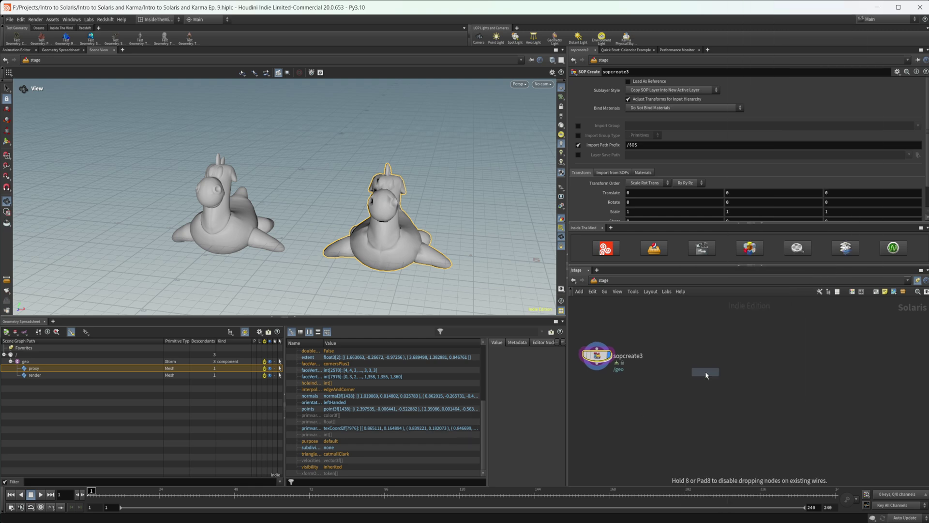
{"action": "left_click", "coordinate": [705, 372]}
{"action": "middle_click_drag", "start_coordinate": [740, 376], "coordinate": [740, 420]}
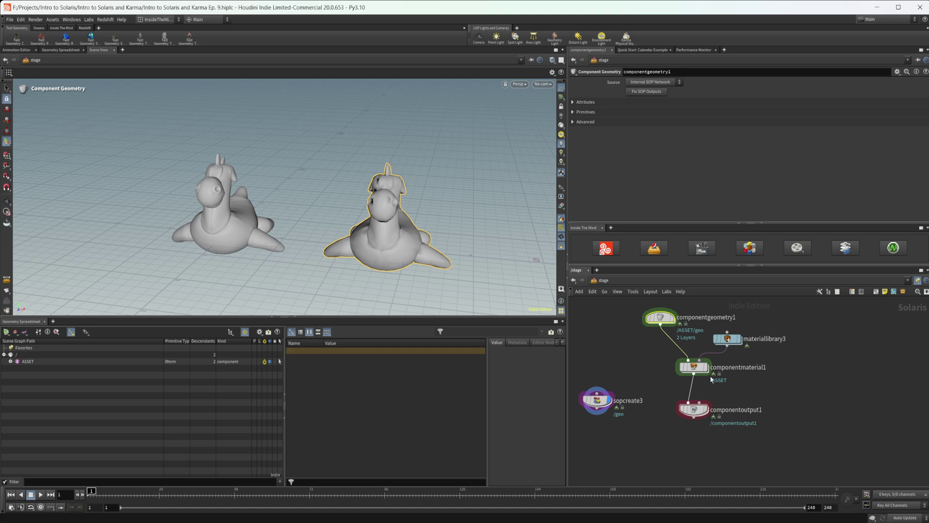
Create sphere1 inside componentgeometry1, wire it to the 'default' output, and go back to stage.
{"action": "double_click", "coordinate": [661, 318]}
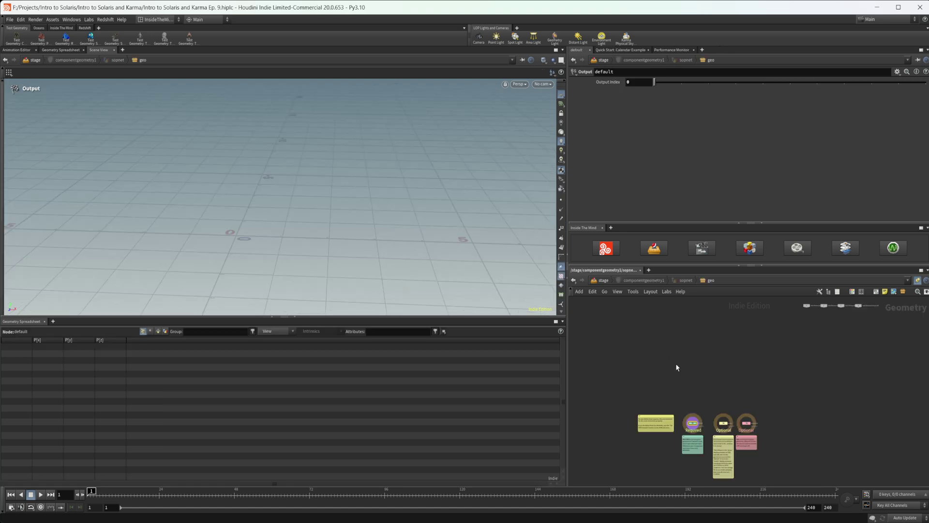
{"action": "scroll", "coordinate": [671, 359], "scroll_direction": "up", "scroll_amount": 4}
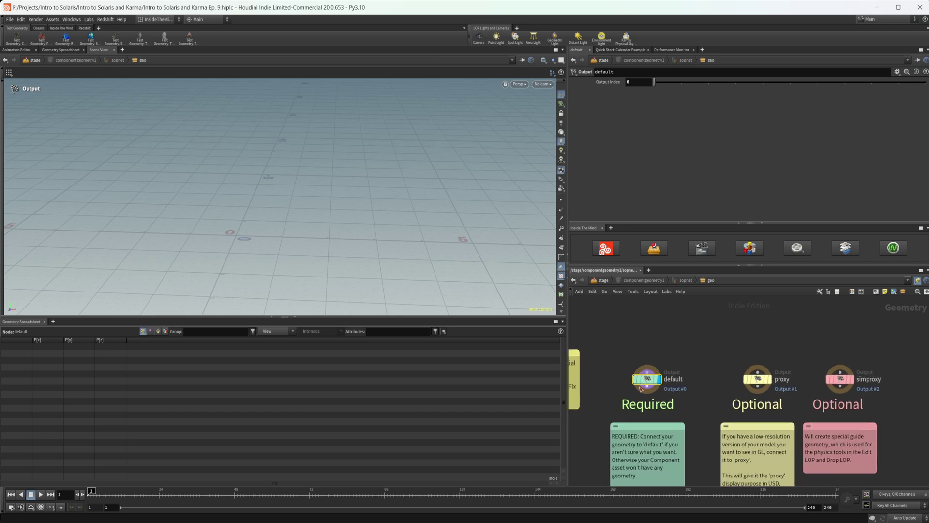
{"action": "mouse_move", "coordinate": [648, 378]}
{"action": "key", "text": "Tab"}
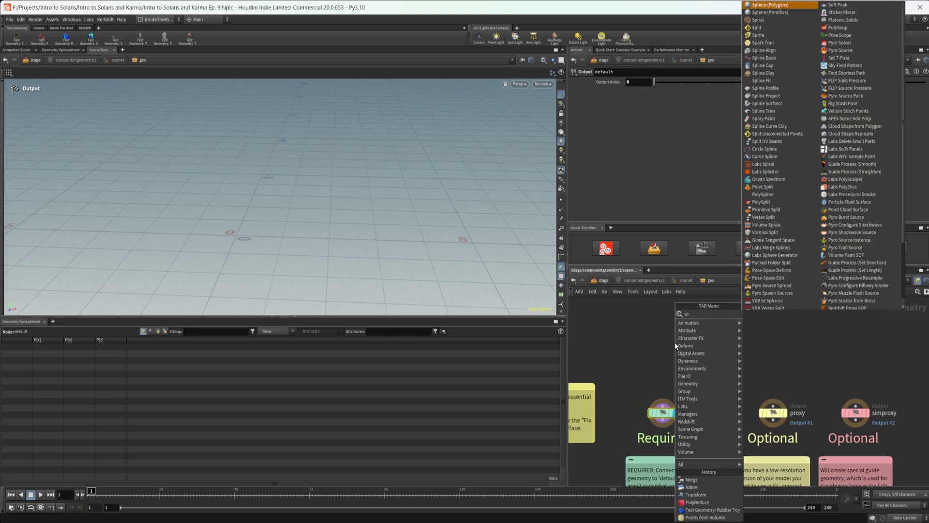
{"action": "type", "text": "sphere"}
{"action": "key", "text": "Return"}
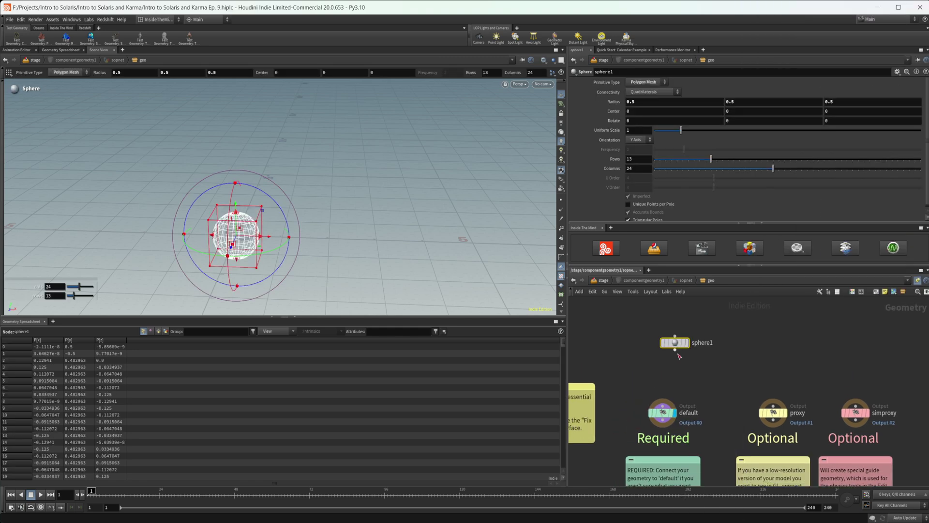
{"action": "mouse_move", "coordinate": [676, 349]}
{"action": "left_mouse_down"}
{"action": "mouse_move", "coordinate": [662, 402]}
{"action": "mouse_move", "coordinate": [765, 393]}
{"action": "left_mouse_up"}
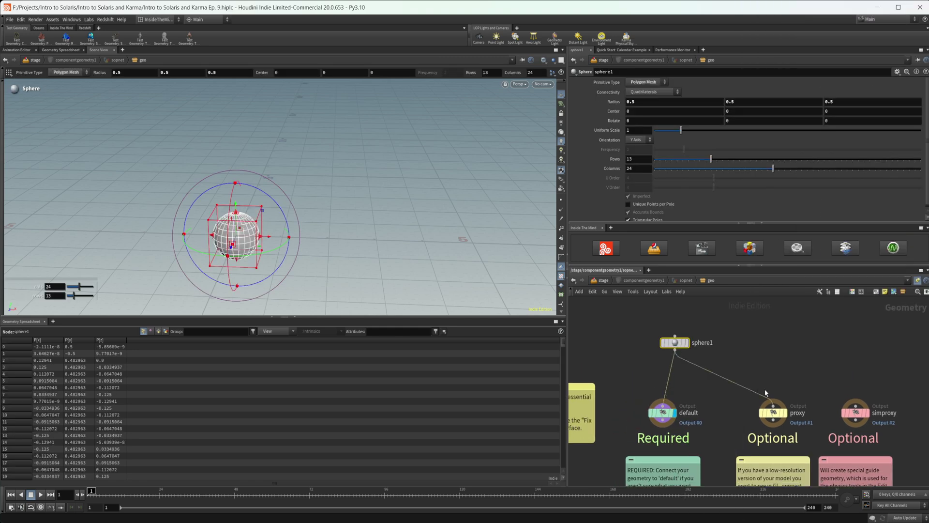
{"action": "left_click", "coordinate": [605, 280]}
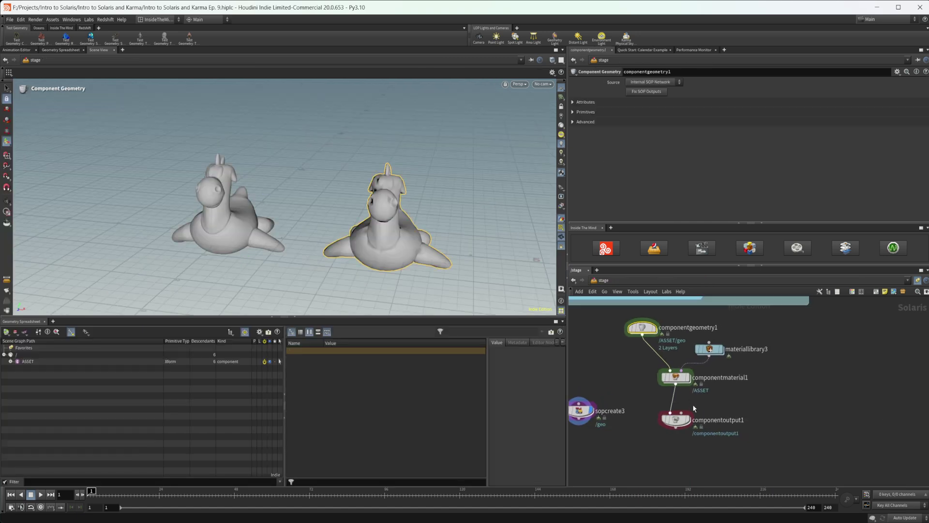
Select componentgeometry1, expand /ASSET/geo, and read purpose proxy and render on the two scopes.
{"action": "left_click_drag", "start_coordinate": [729, 446], "coordinate": [681, 372]}
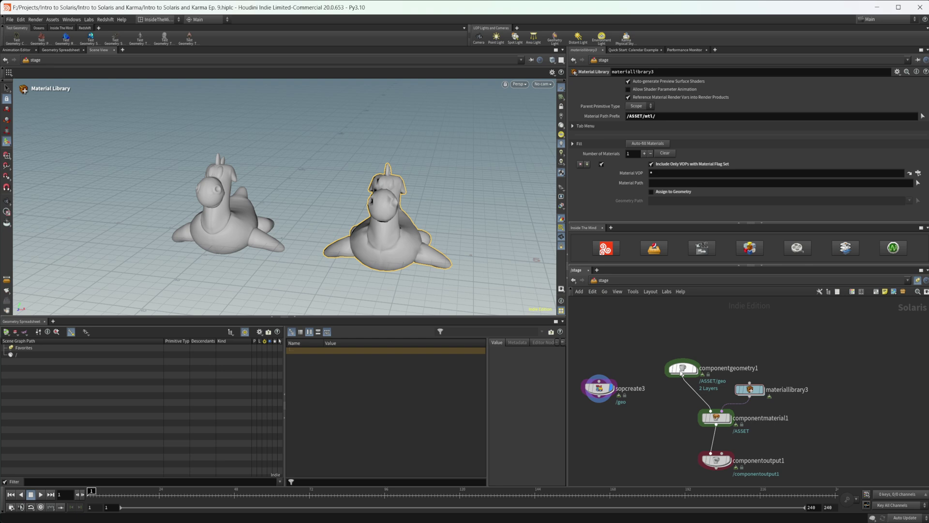
{"action": "left_click", "coordinate": [681, 371]}
{"action": "left_click", "coordinate": [28, 361]}
{"action": "left_click", "coordinate": [11, 361]}
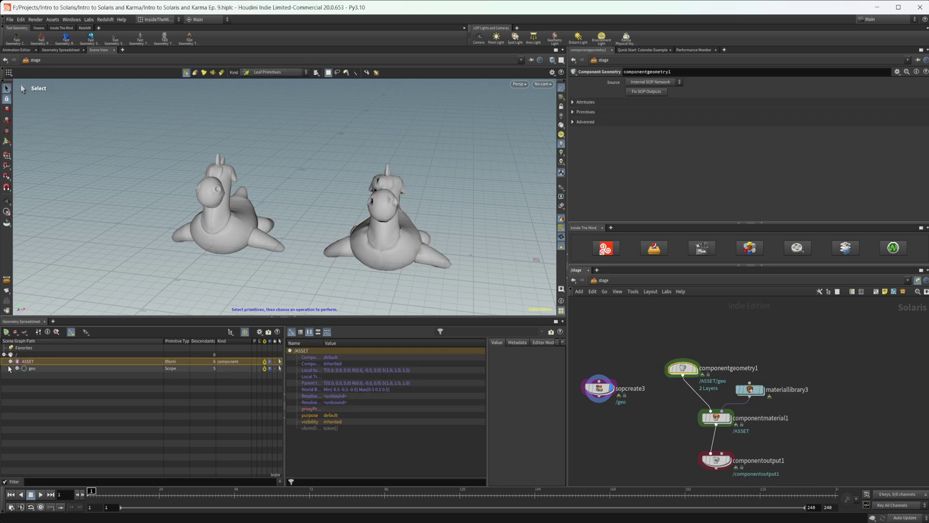
{"action": "left_click", "coordinate": [16, 368]}
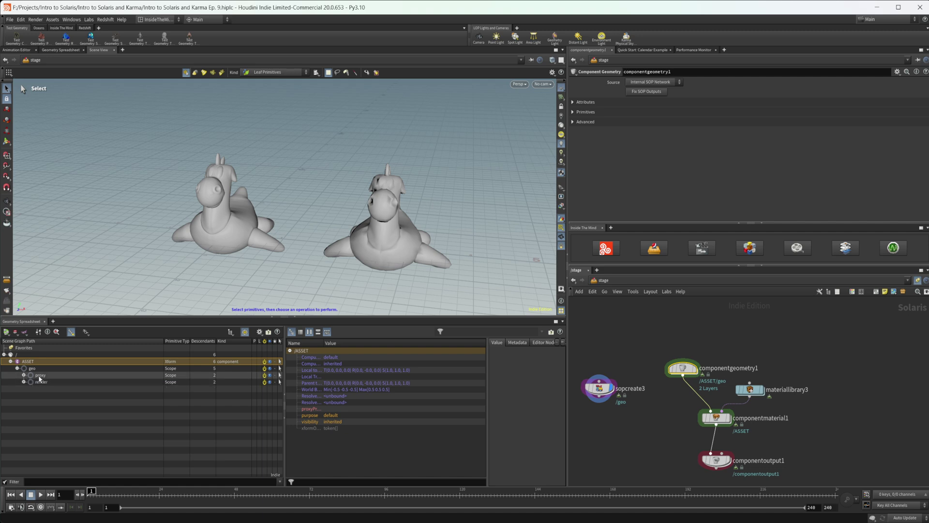
{"action": "left_click", "coordinate": [39, 375]}
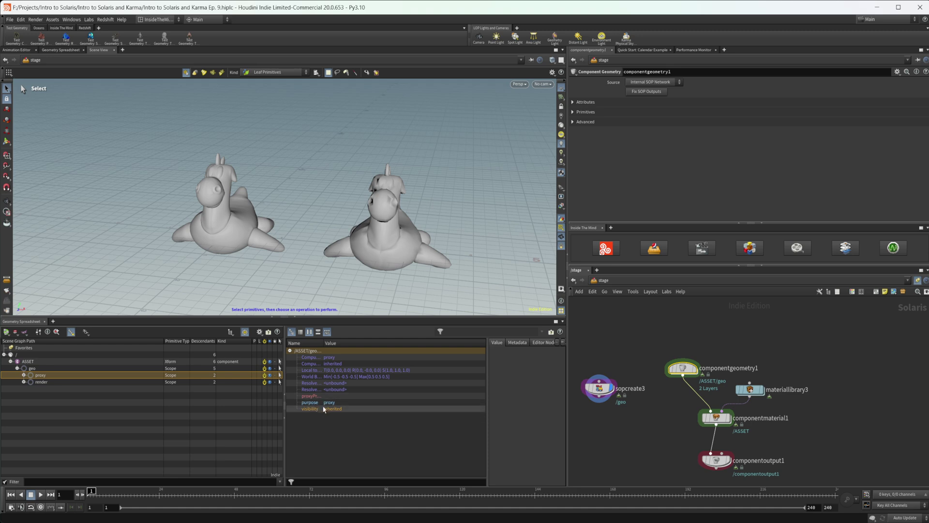
{"action": "left_click", "coordinate": [72, 382]}
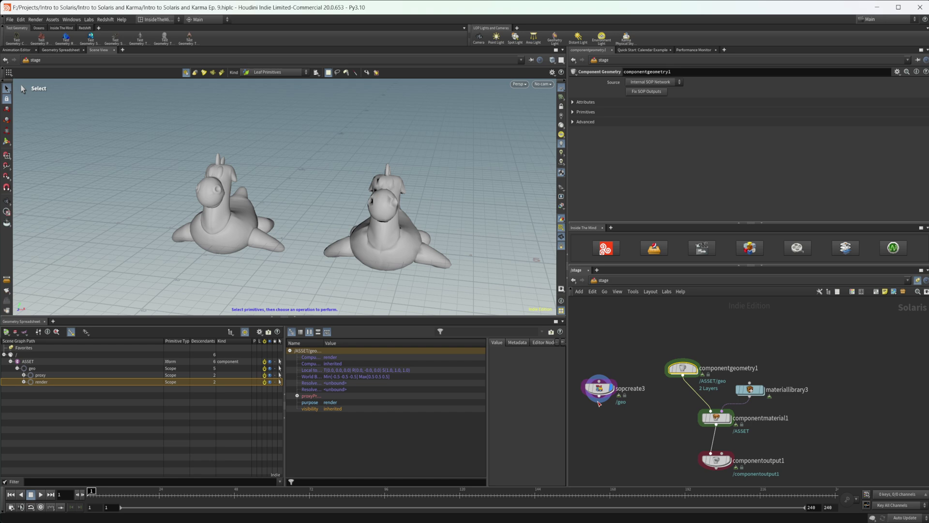
Inside sopcreate3, insert an Attribute Create node between name1 and merge1.
{"action": "double_click", "coordinate": [600, 390]}
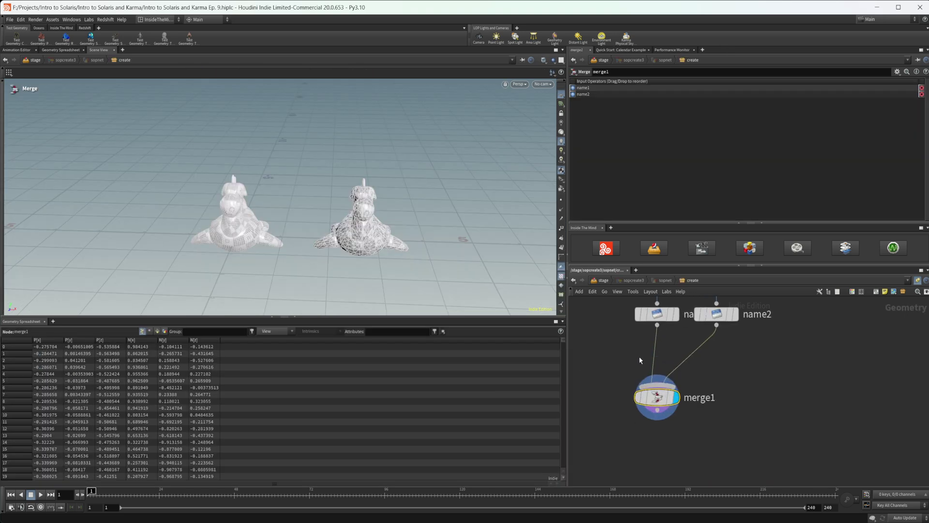
{"action": "middle_click_drag", "start_coordinate": [605, 355], "coordinate": [582, 382]}
{"action": "key", "text": "Tab"}
{"action": "type", "text": "att"}
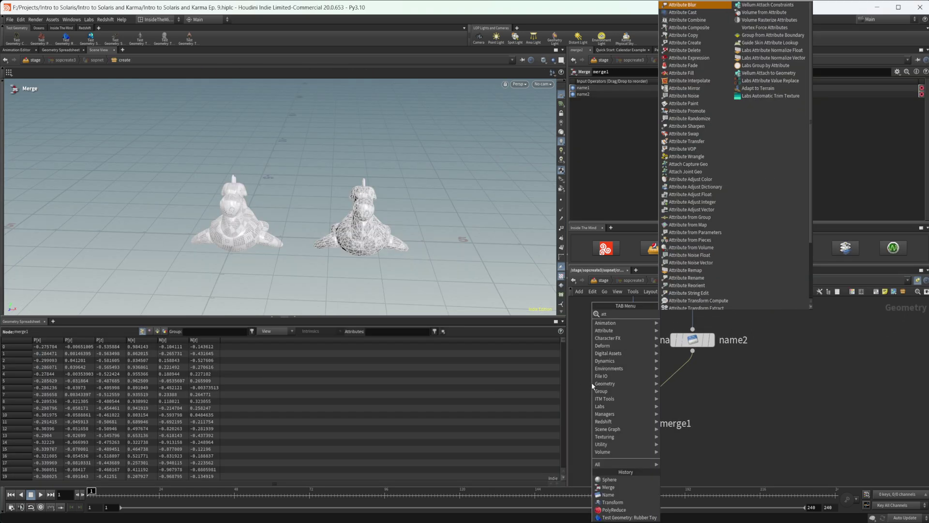
{"action": "type", "text": "ribute create"}
{"action": "key", "text": "Return"}
{"action": "left_click", "coordinate": [591, 382]}
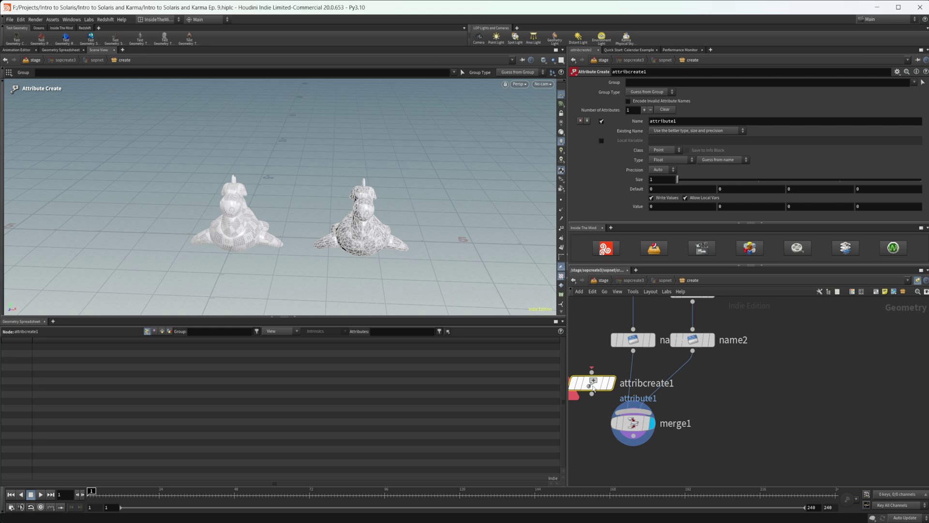
{"action": "left_click_drag", "start_coordinate": [593, 387], "coordinate": [633, 387]}
Define a primitive string attribute named purpose with the value render.
{"action": "left_click", "coordinate": [679, 122]}
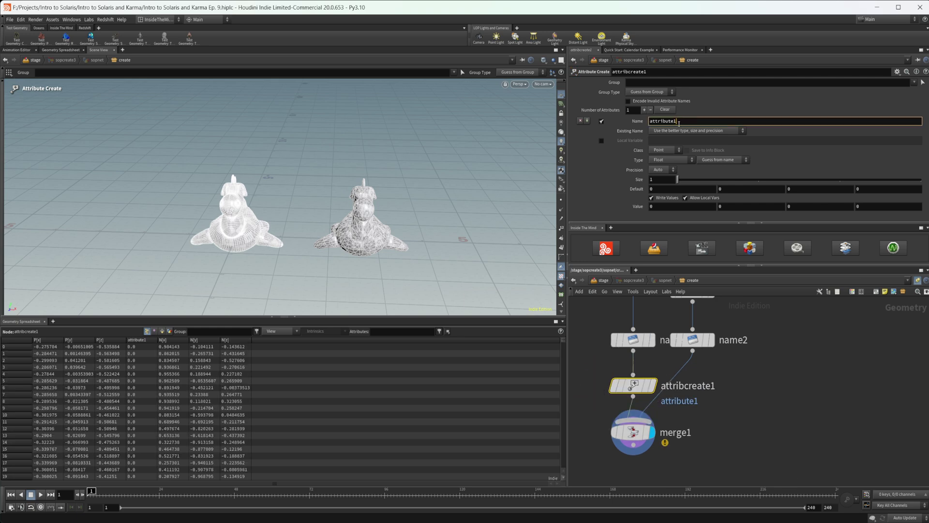
{"action": "left_click_drag", "start_coordinate": [679, 122], "coordinate": [600, 127]}
{"action": "type", "text": "purpose"}
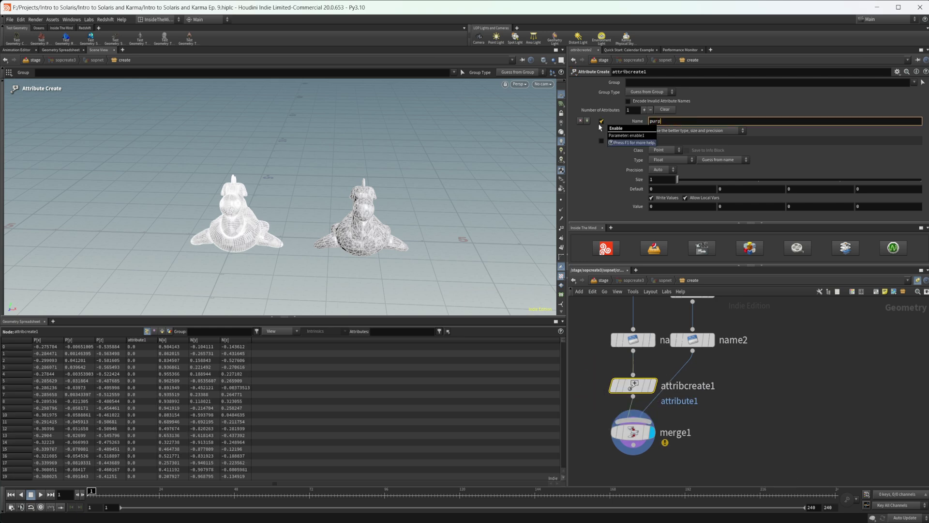
{"action": "key", "text": "Return"}
{"action": "left_click", "coordinate": [672, 151]}
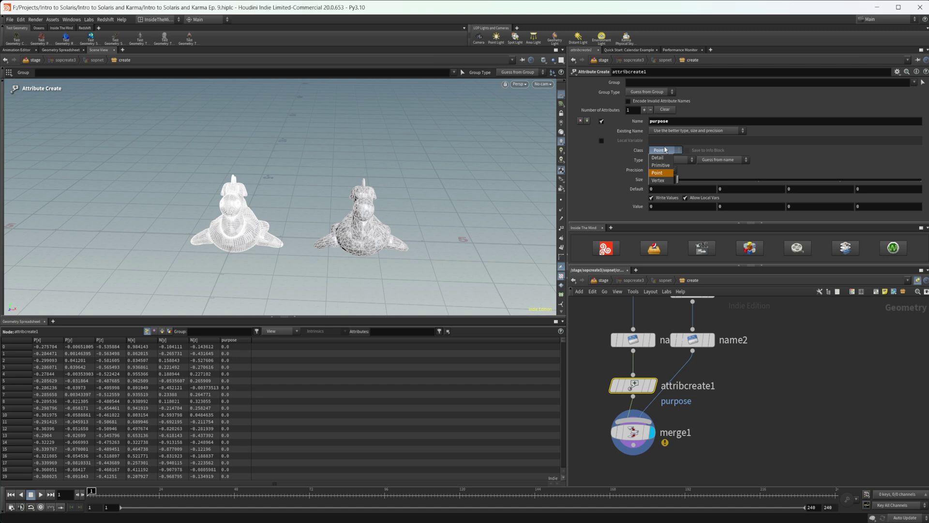
{"action": "left_click", "coordinate": [670, 162]}
{"action": "left_click", "coordinate": [670, 161]}
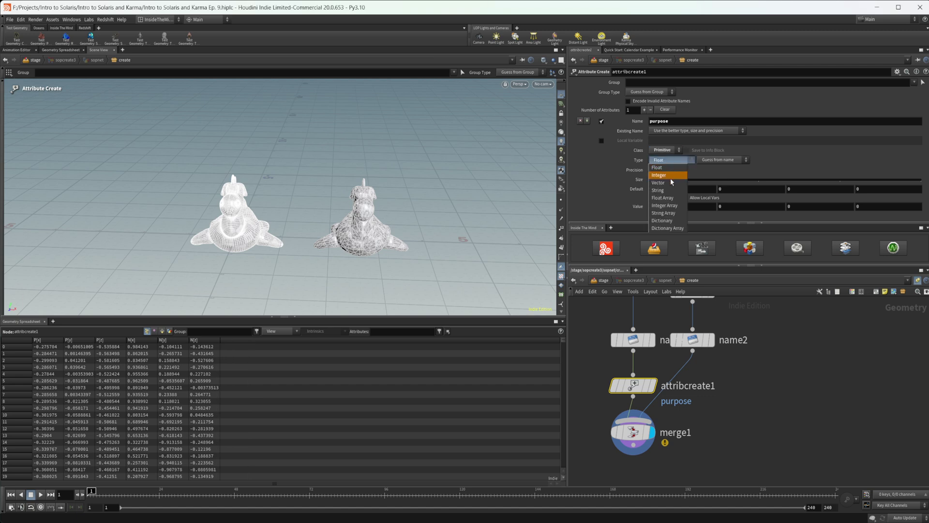
{"action": "left_click", "coordinate": [670, 183]}
{"action": "left_click", "coordinate": [657, 178]}
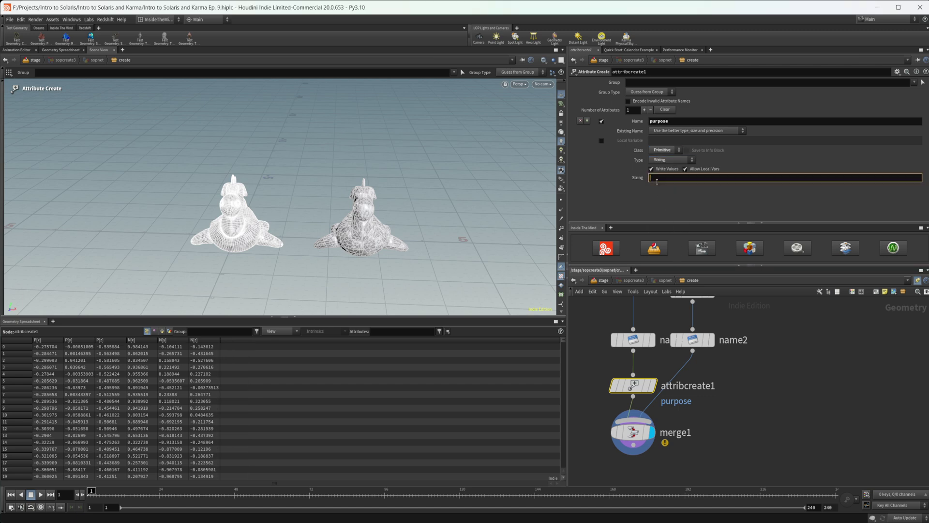
{"action": "type", "text": "render"}
{"action": "key", "text": "Return"}
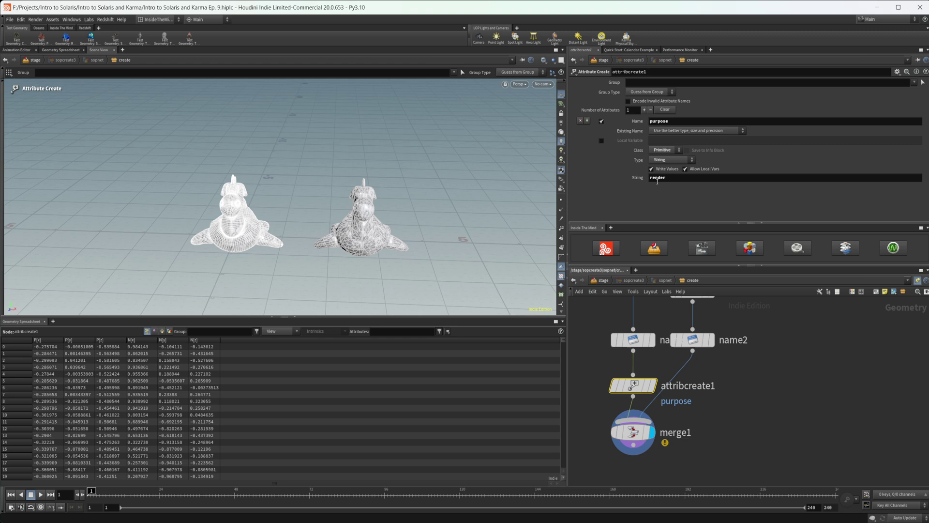
Copy the attribute node onto the name2 branch and change its purpose value to proxy.
{"action": "left_click_drag", "start_coordinate": [633, 385], "coordinate": [693, 389], "text": "alt"}
{"action": "double_click", "coordinate": [677, 179]}
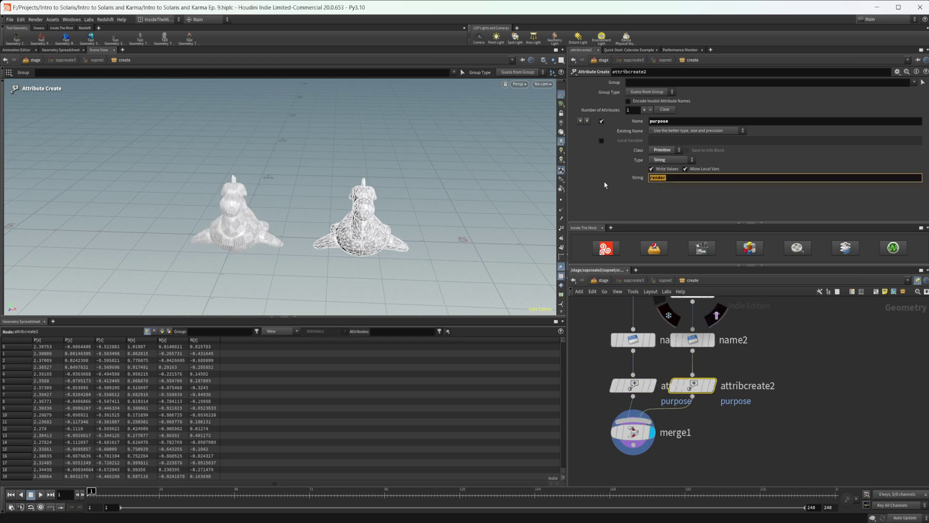
{"action": "type", "text": "proxy"}
{"action": "key", "text": "Return"}
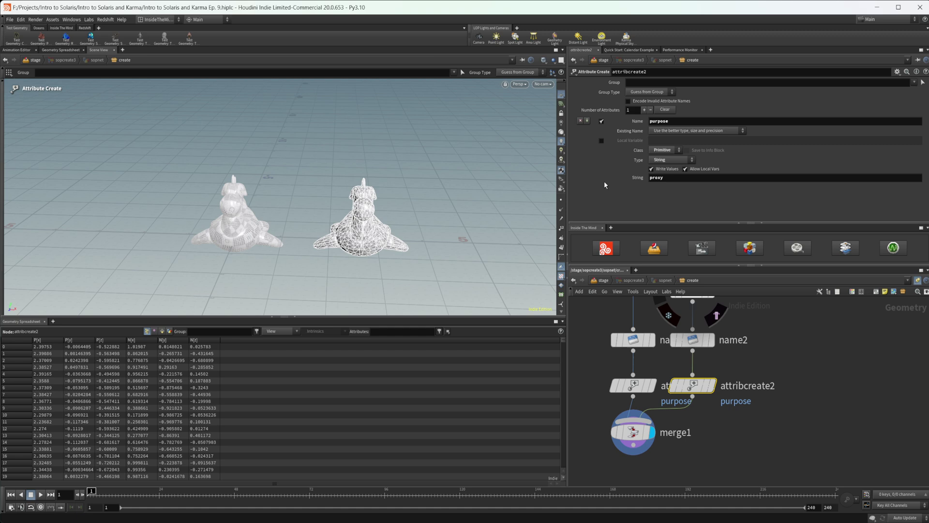
Enable USD Custom Attributes in sopcreate3's Import Data and choose purpose.
{"action": "key", "text": "u"}
{"action": "key", "text": "u"}
{"action": "key", "text": "u"}
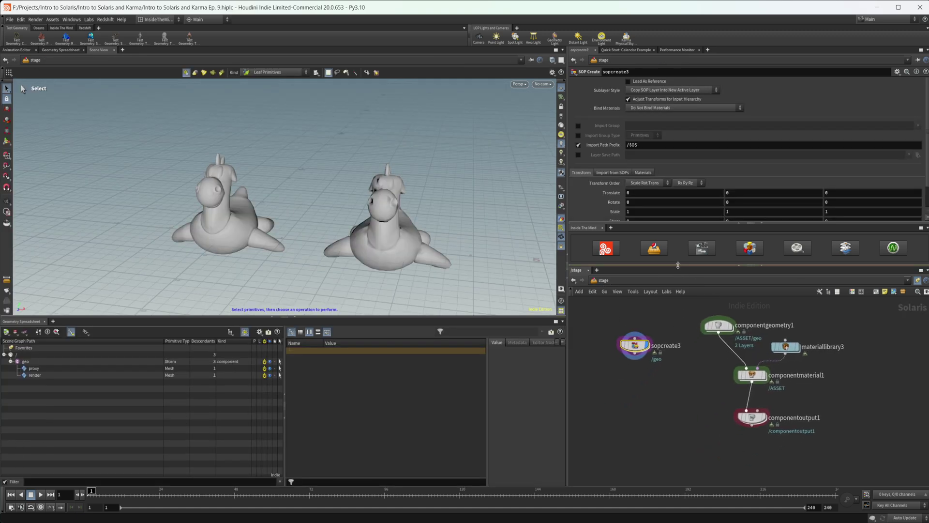
{"action": "scroll", "coordinate": [617, 178], "scroll_direction": "down", "scroll_amount": 2}
{"action": "left_click", "coordinate": [611, 154]}
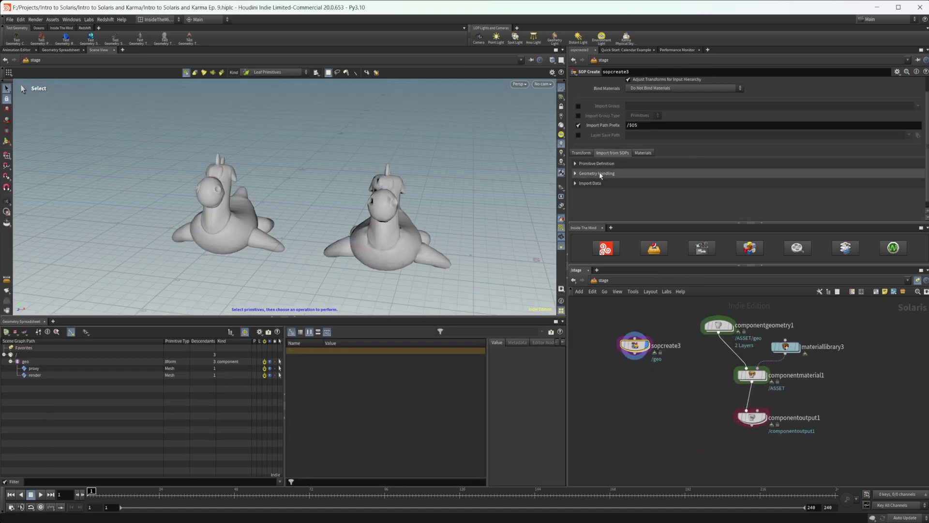
{"action": "left_click", "coordinate": [589, 183]}
{"action": "scroll", "coordinate": [578, 206], "scroll_direction": "down", "scroll_amount": 10}
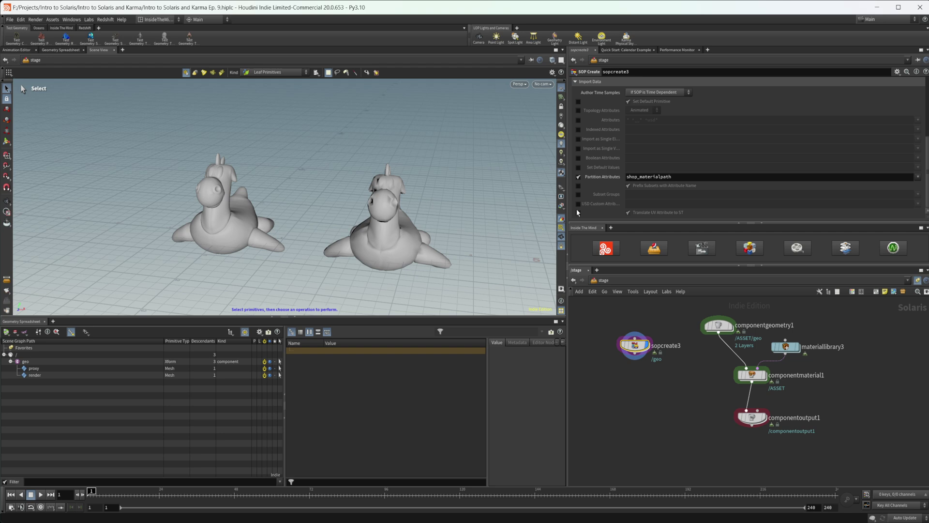
{"action": "left_click", "coordinate": [578, 204]}
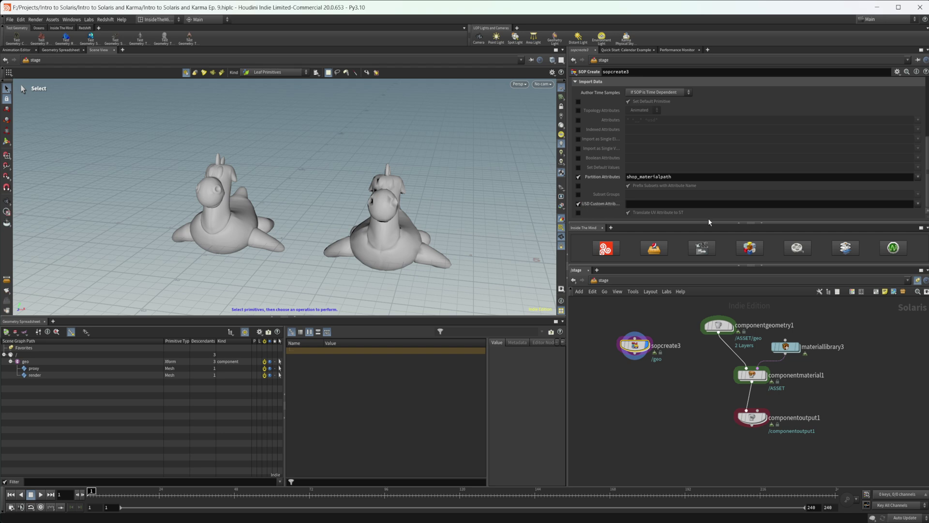
{"action": "left_click", "coordinate": [916, 203]}
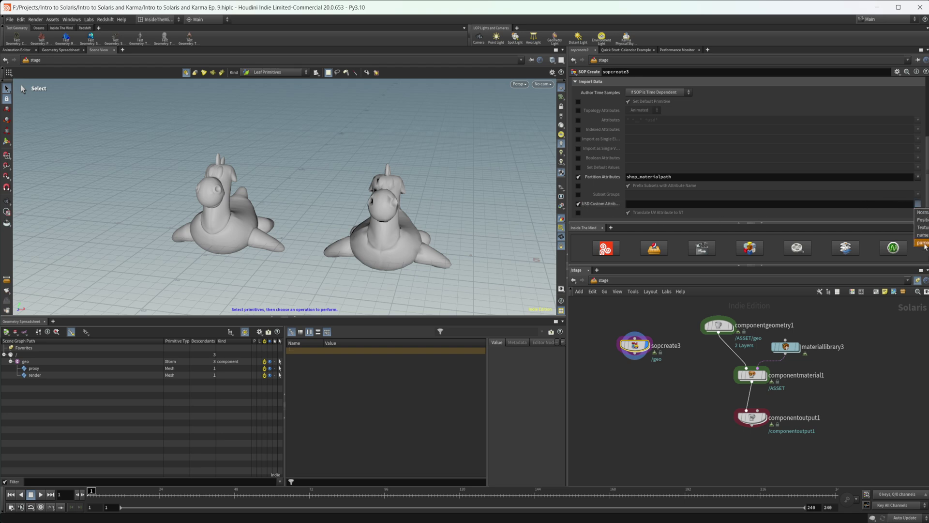
{"action": "left_click", "coordinate": [920, 244]}
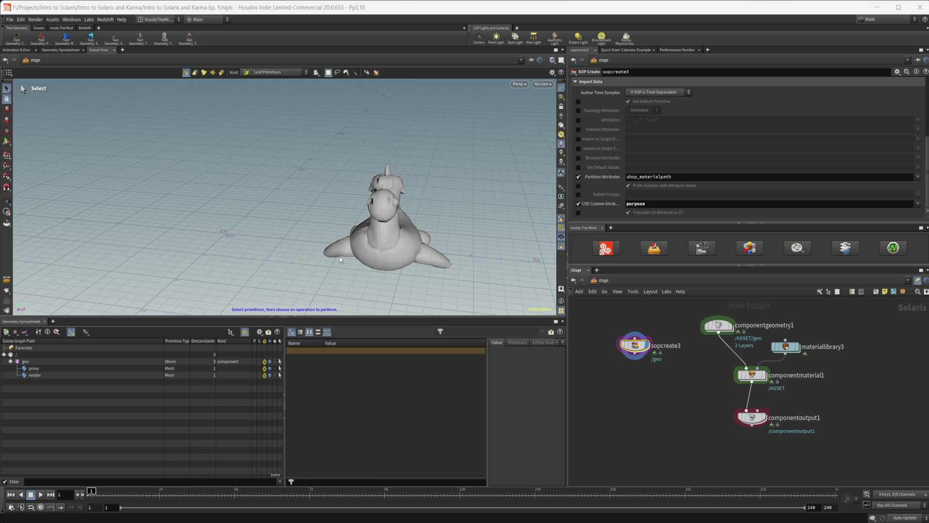
Toggle Render and Proxy purpose display in the viewport to compare the two toys.
{"action": "left_click", "coordinate": [561, 188]}
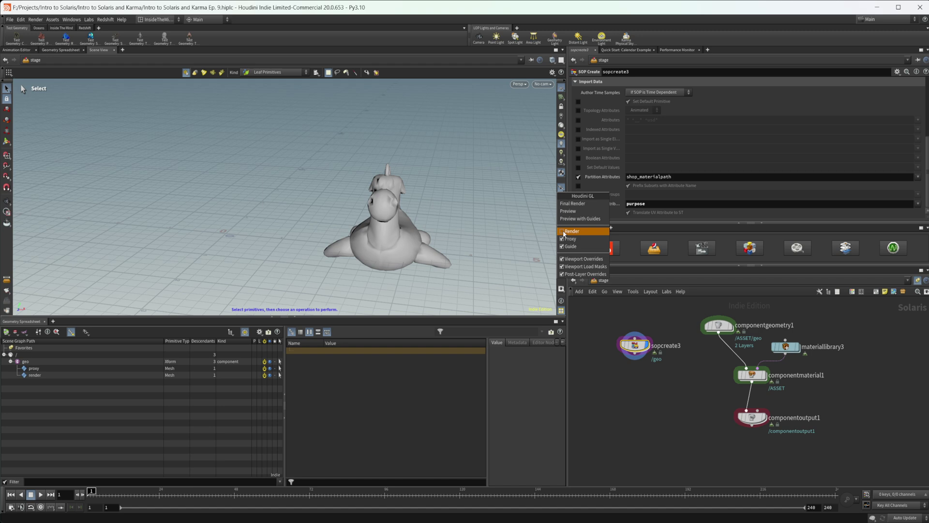
{"action": "left_click", "coordinate": [564, 231]}
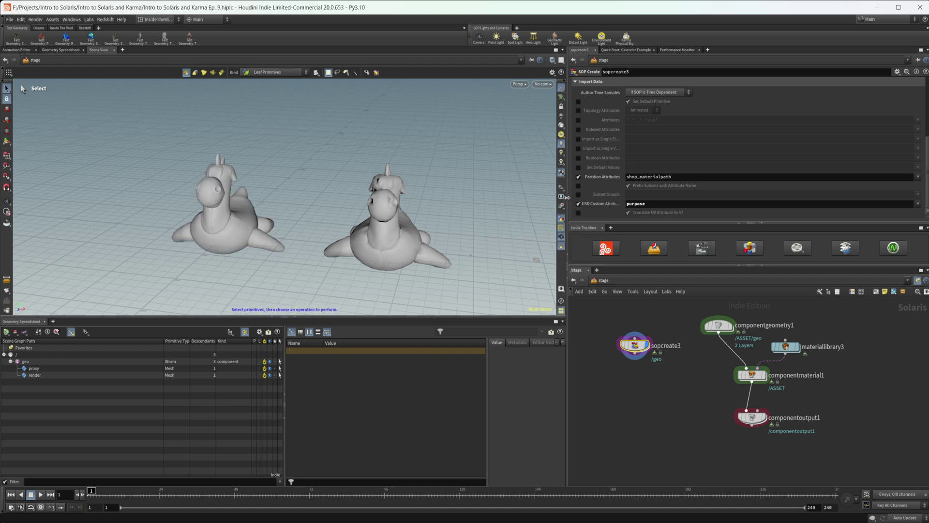
{"action": "left_click", "coordinate": [561, 197]}
{"action": "left_click", "coordinate": [564, 232]}
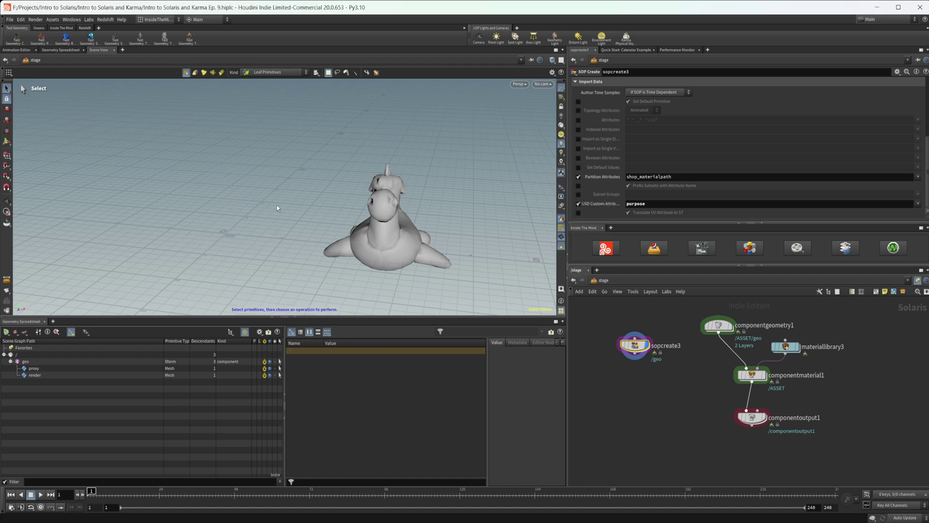
{"action": "left_click", "coordinate": [561, 188]}
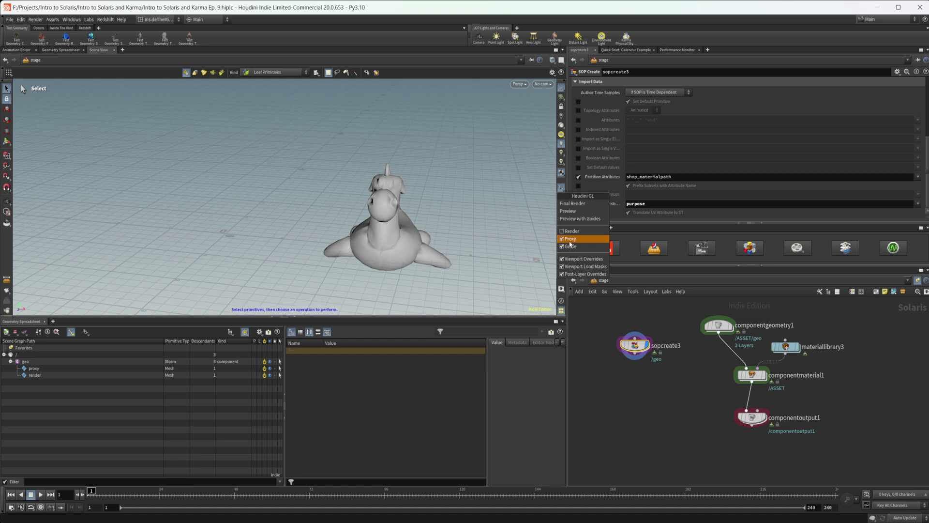
{"action": "left_click", "coordinate": [569, 239]}
{"action": "left_click", "coordinate": [562, 188]}
{"action": "left_click", "coordinate": [563, 231]}
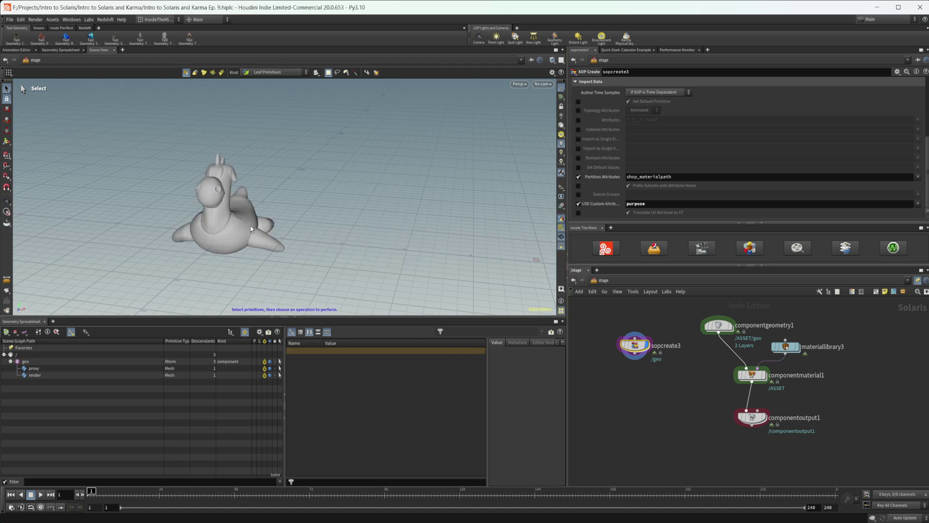
{"action": "left_click", "coordinate": [561, 188]}
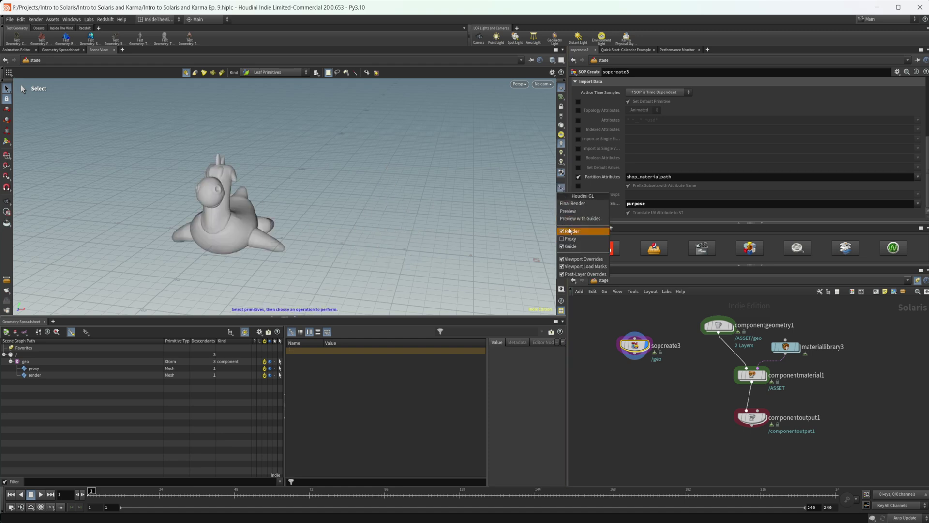
{"action": "left_click", "coordinate": [570, 231]}
{"action": "left_click", "coordinate": [561, 188]}
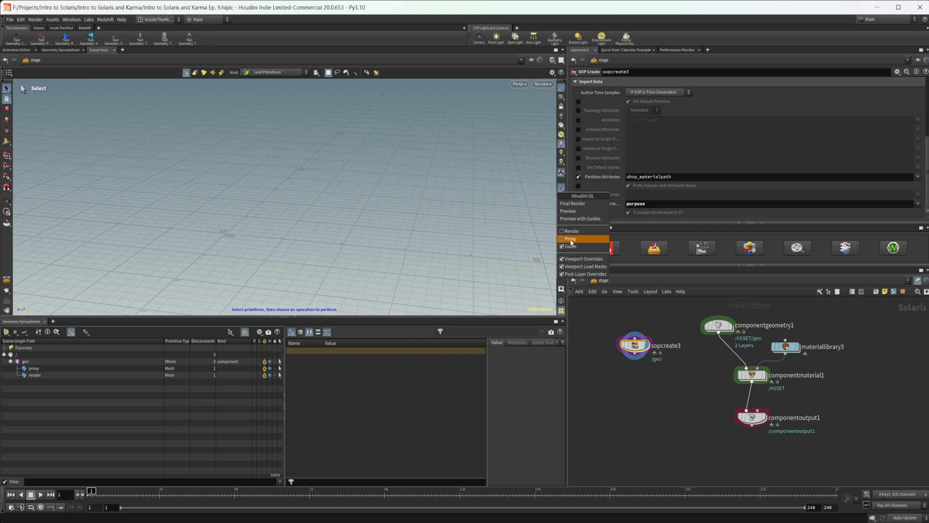
{"action": "left_click", "coordinate": [570, 239]}
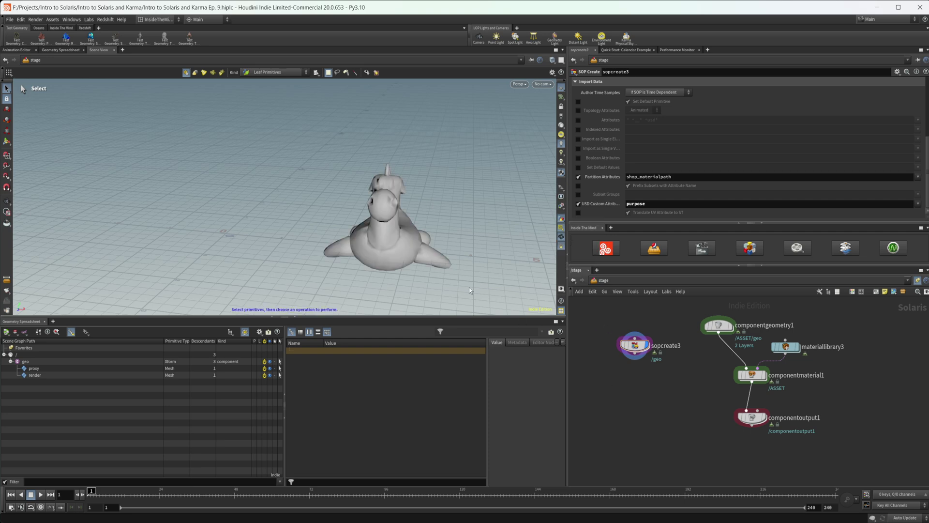
Render the viewport with Karma XPU and orbit around the full-resolution toy.
{"action": "left_click", "coordinate": [606, 248]}
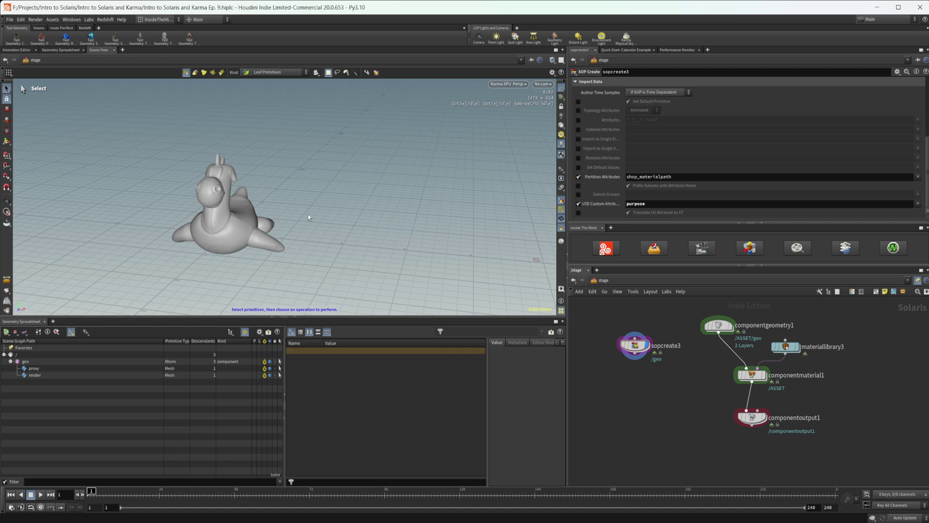
{"action": "key", "text": "Escape"}
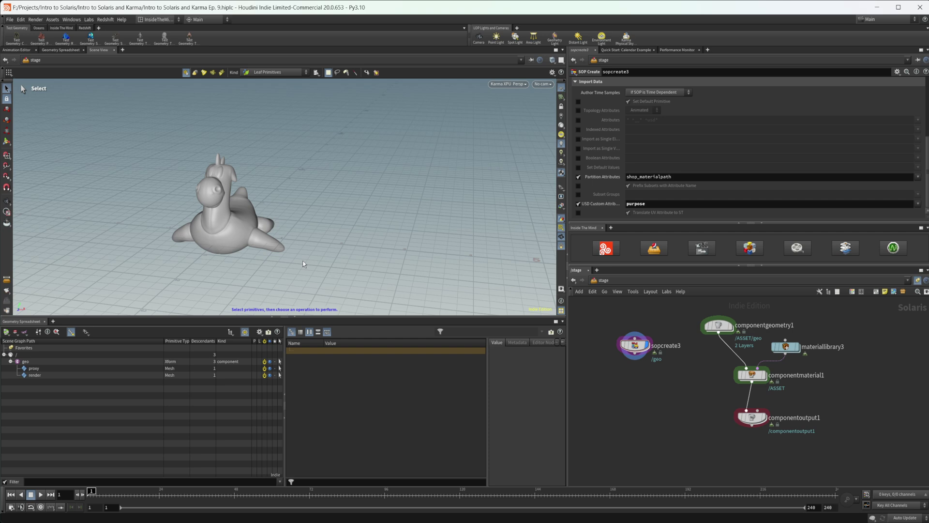
{"action": "left_click_drag", "start_coordinate": [303, 260], "coordinate": [338, 220]}
{"action": "key", "text": "s"}
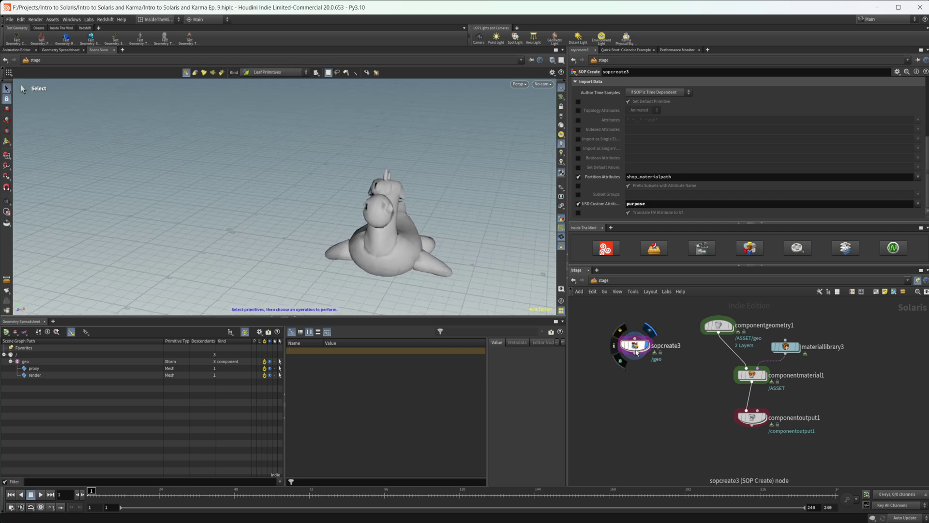
Inside sopcreate3's geometry network, add a Bound node named bound1.
{"action": "double_click", "coordinate": [634, 349]}
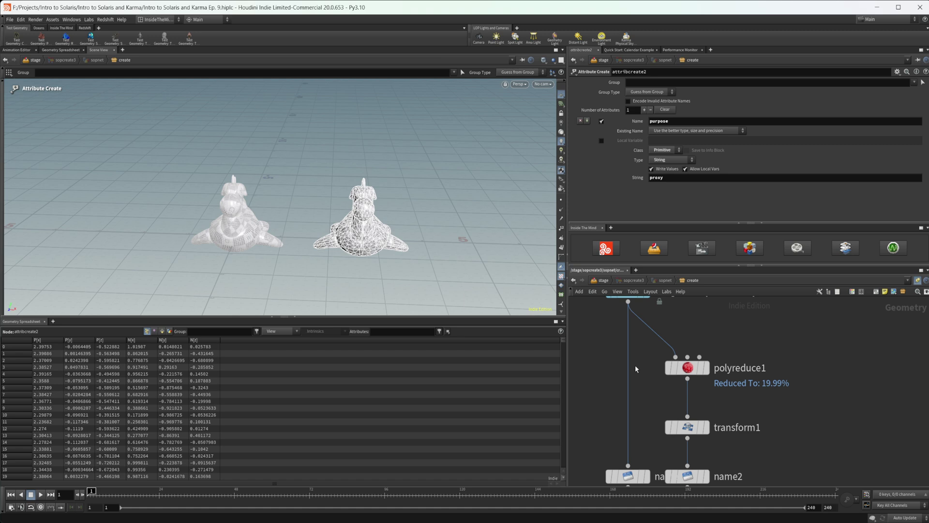
{"action": "scroll", "coordinate": [737, 369], "scroll_direction": "down", "scroll_amount": 2}
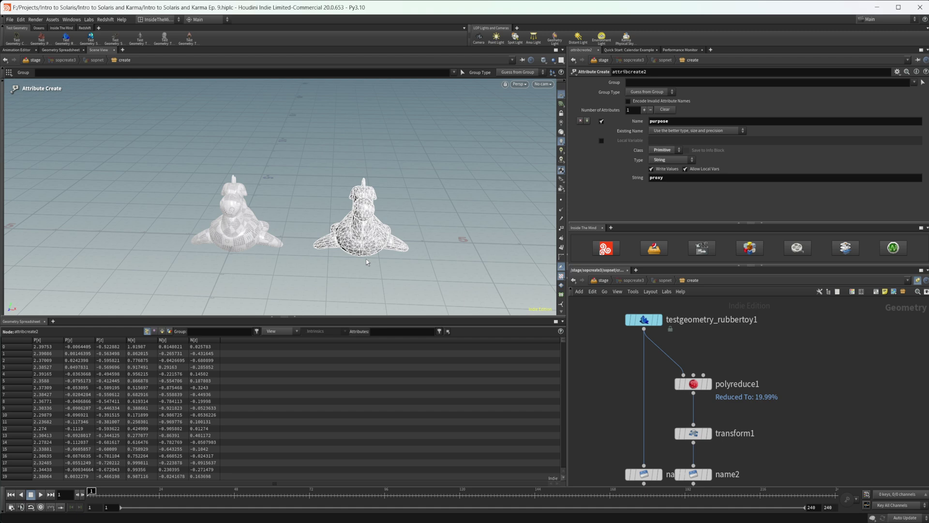
{"action": "middle_click_drag", "start_coordinate": [690, 357], "coordinate": [673, 355]}
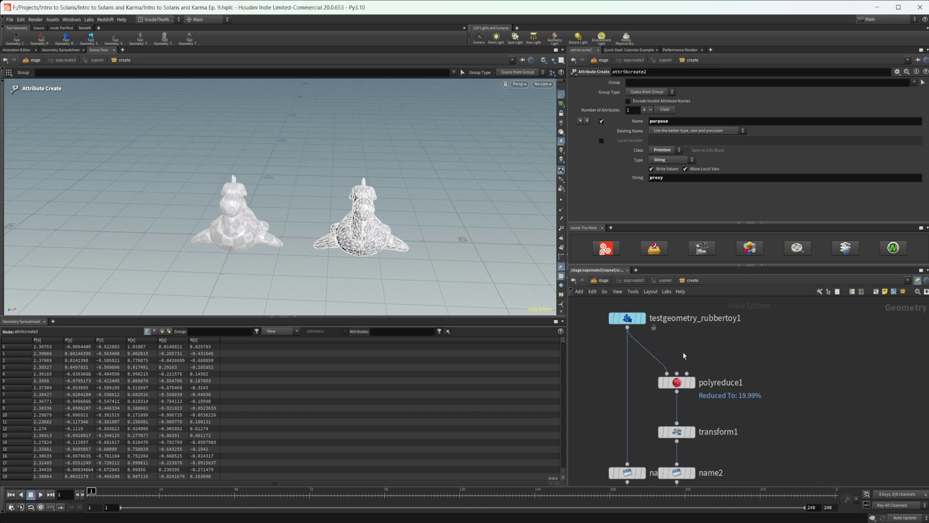
{"action": "key", "text": "Tab"}
{"action": "type", "text": "null"}
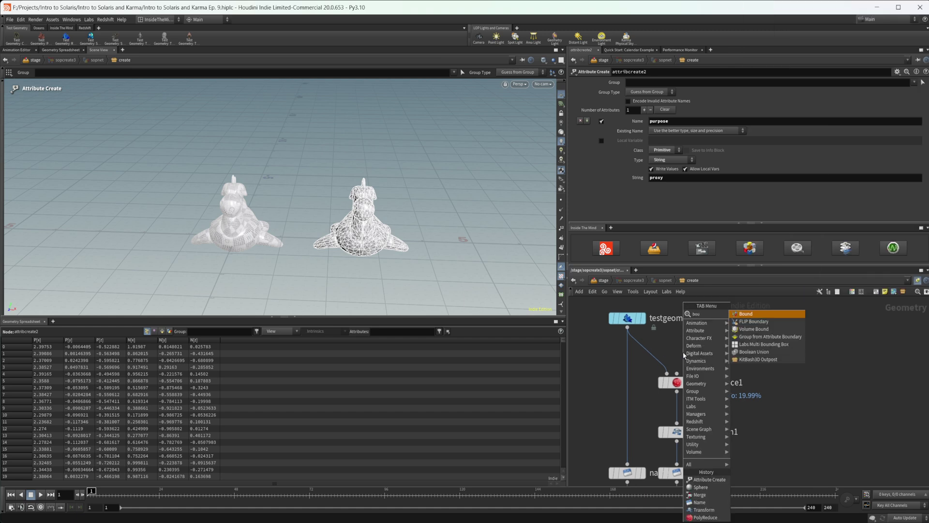
{"action": "key", "text": "Return"}
{"action": "left_click", "coordinate": [683, 356]}
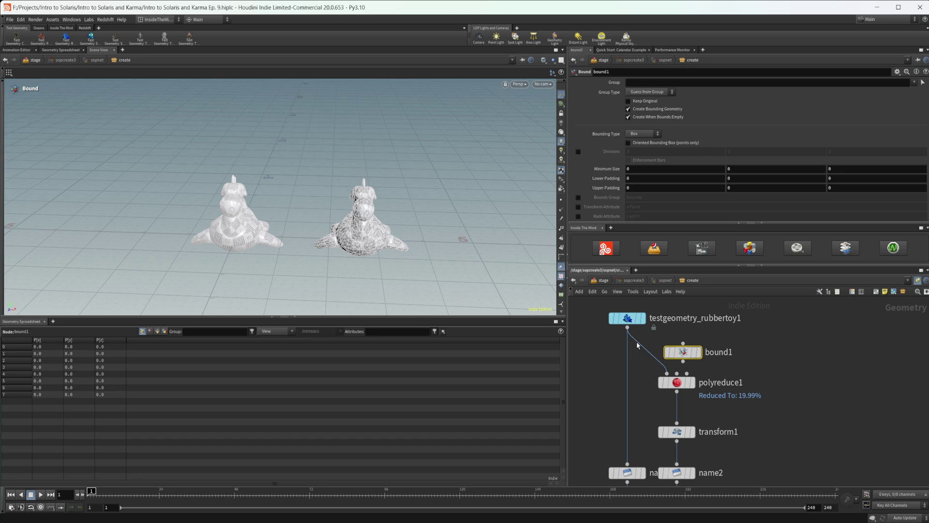
Wire the rubber toy into bound1, feed bound1 into polyreduce1, and bypass transform1.
{"action": "left_click_drag", "start_coordinate": [627, 328], "coordinate": [676, 375]}
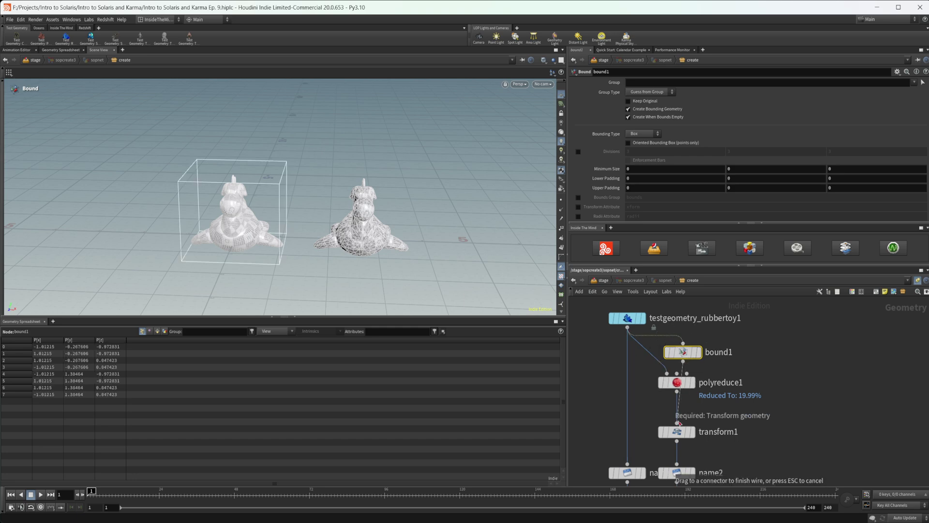
{"action": "middle_click_drag", "start_coordinate": [744, 430], "coordinate": [744, 382]}
{"action": "left_click", "coordinate": [657, 363]}
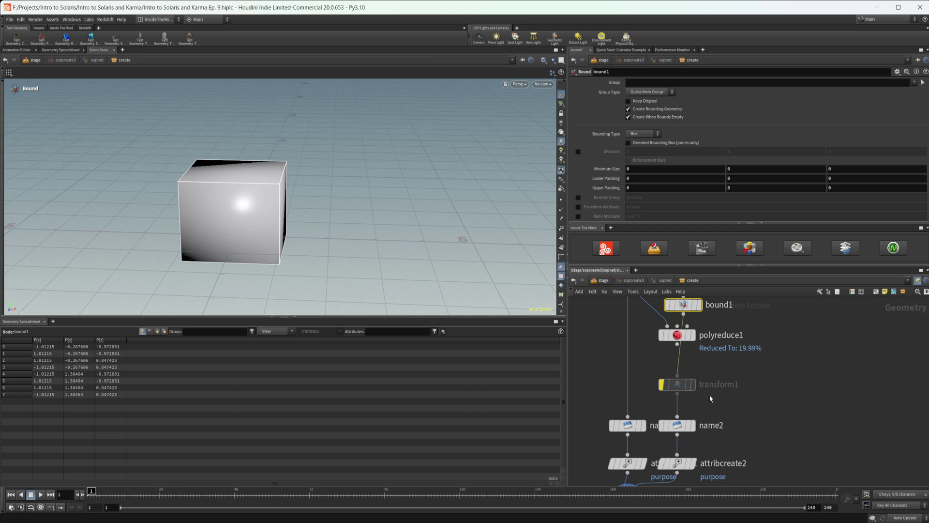
{"action": "left_click", "coordinate": [603, 281]}
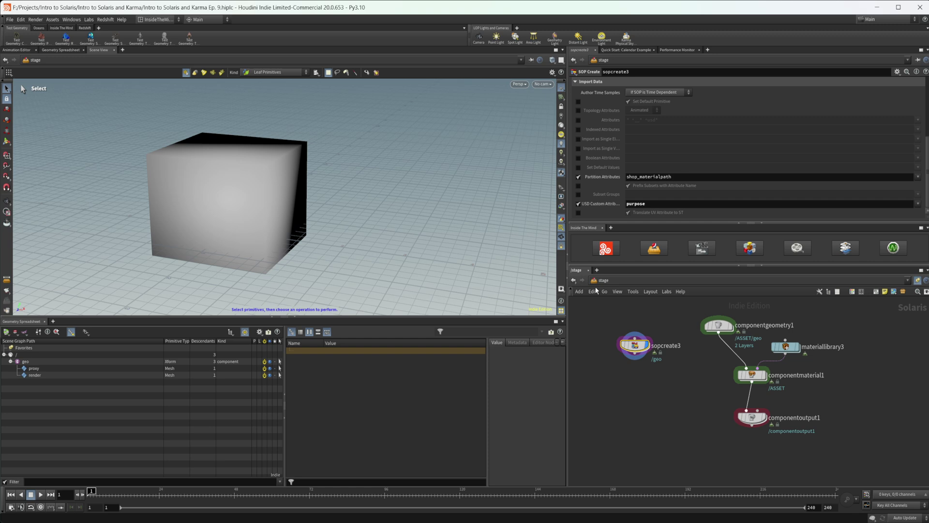
Render the stage viewport with Karma XPU to show the full-resolution rubber toy.
{"action": "left_click", "coordinate": [612, 253]}
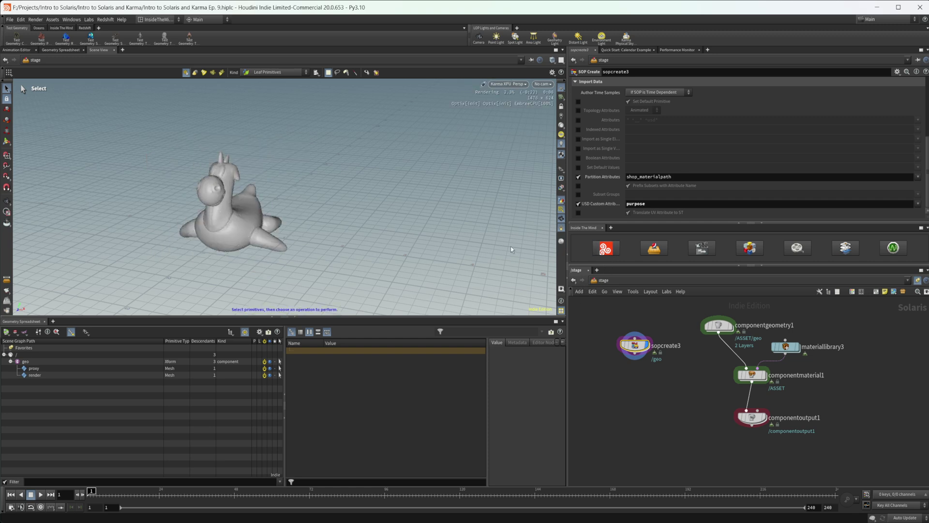